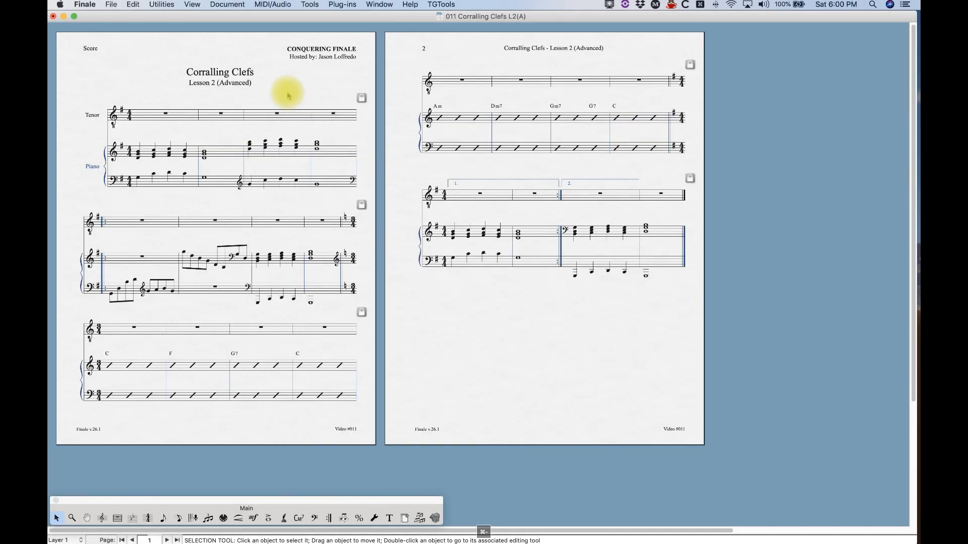
- Open the Fonts category of the document options for the Corralling Clefs score
key("super+equal")
key("super+equal")
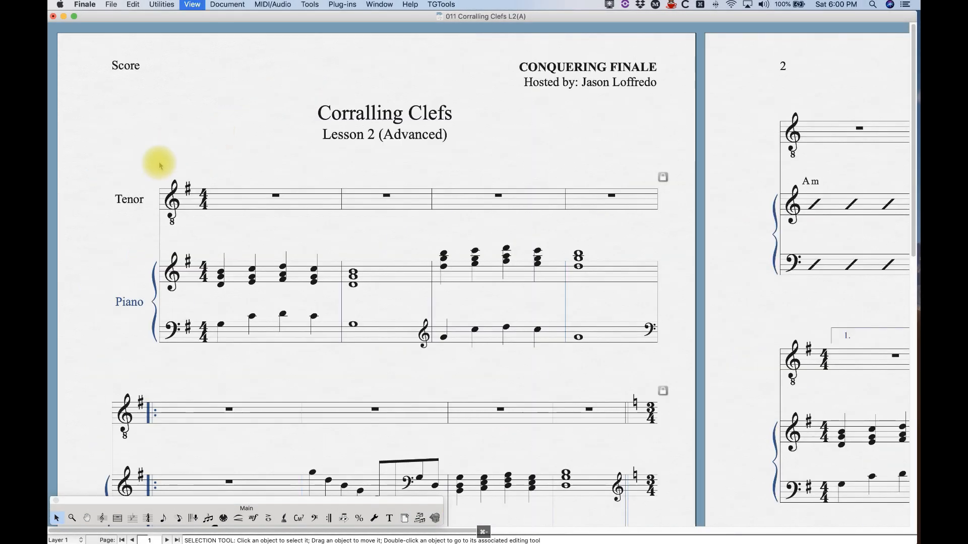
key("super+minus")
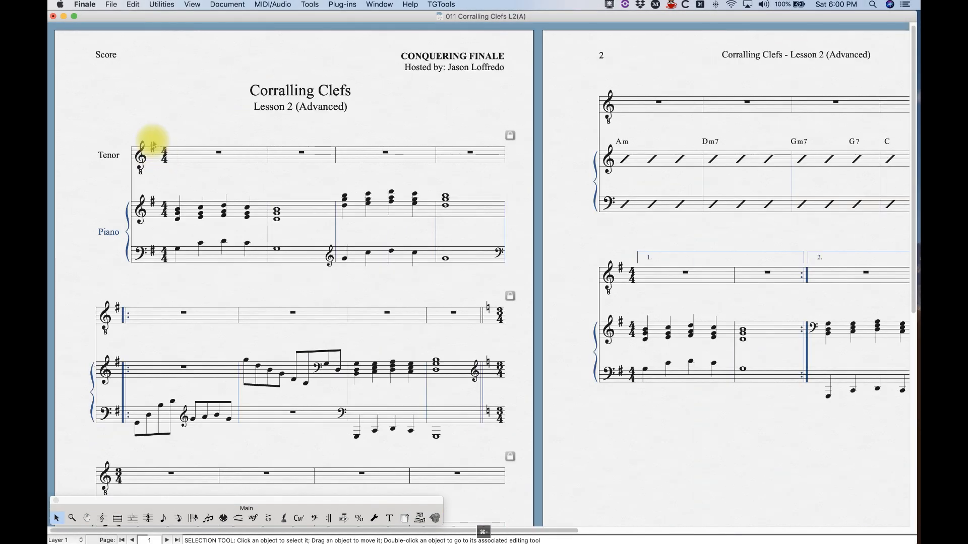
left_click(224, 4)
left_click(224, 4)
left_click(226, 3)
left_click(267, 219)
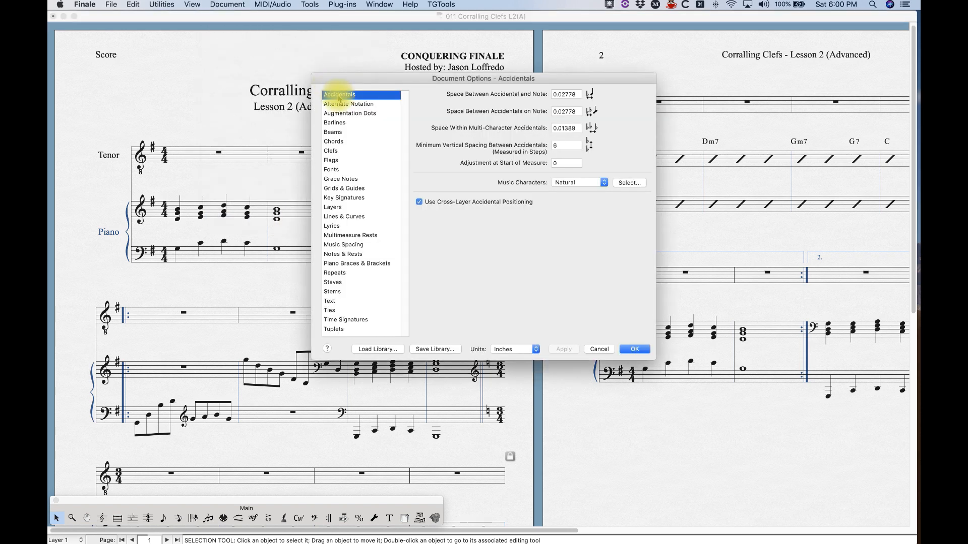
left_click(335, 171)
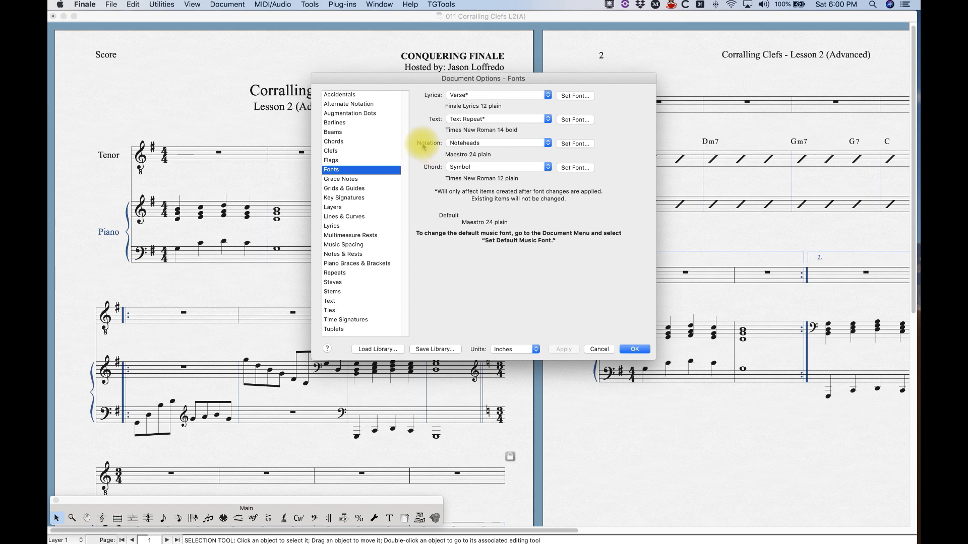
- Change the Clef notation font to Jazz and apply it to the score
left_click(489, 143)
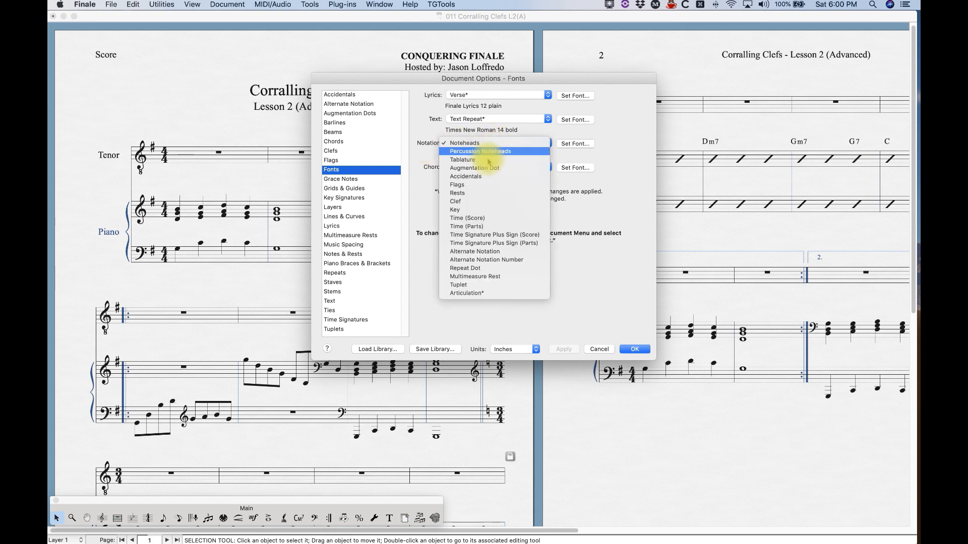
left_click(456, 201)
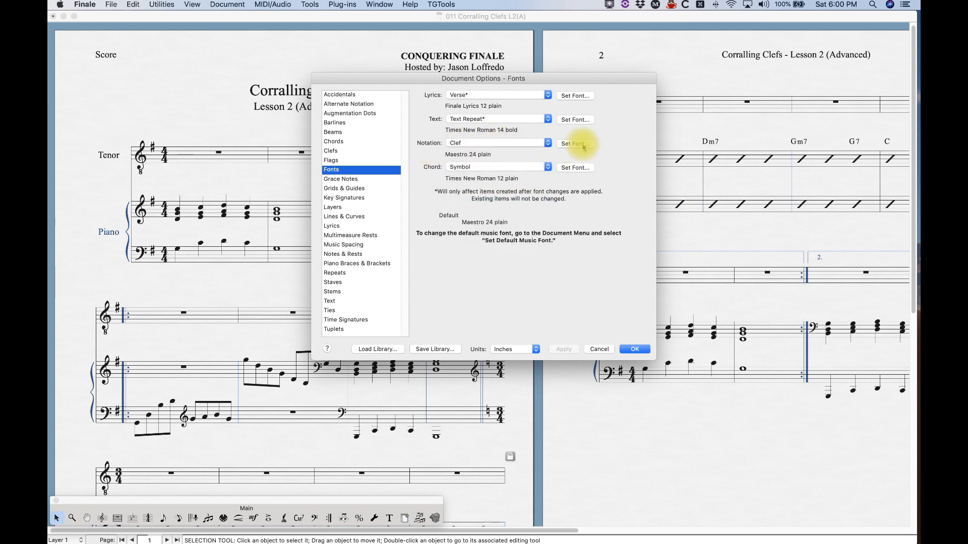
left_click(575, 144)
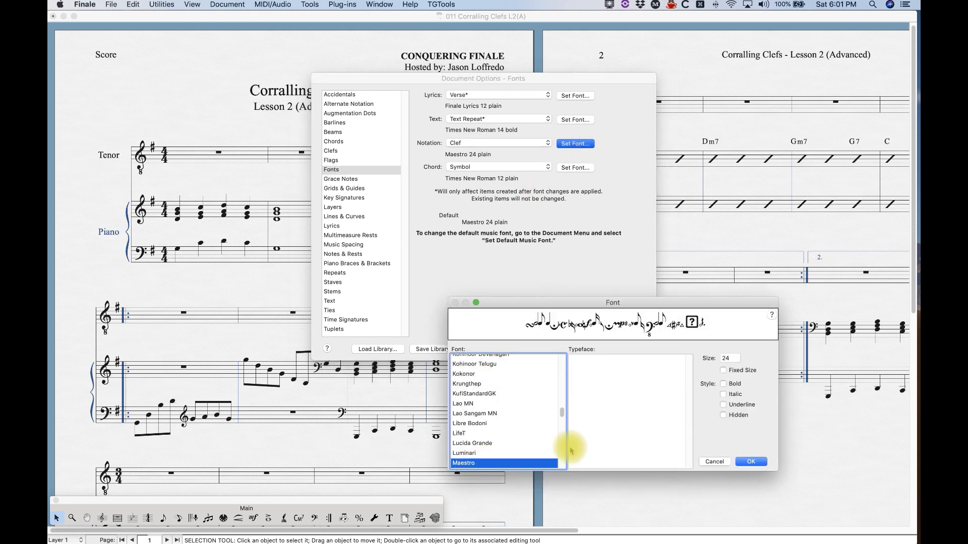
left_click_drag(700, 301, 702, 265)
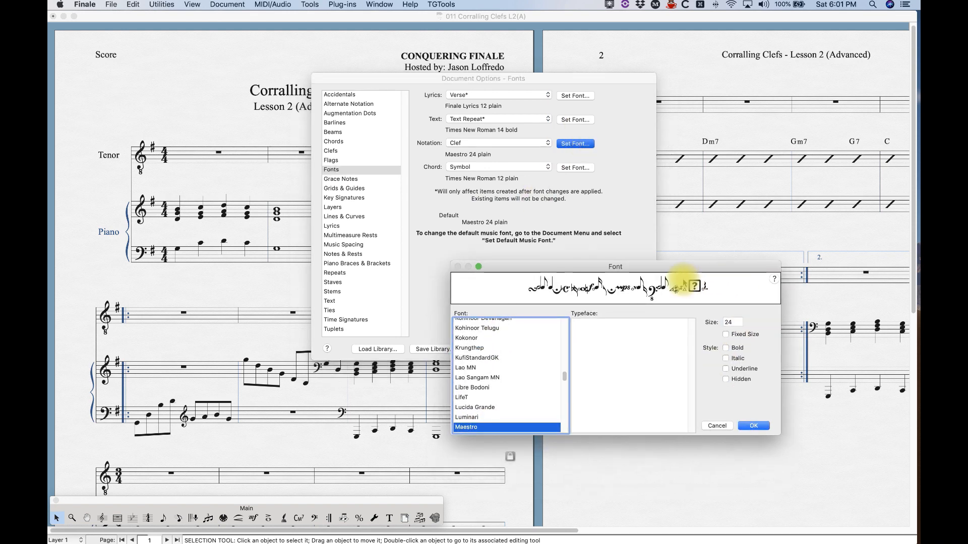
scroll(563, 350, "up", 5)
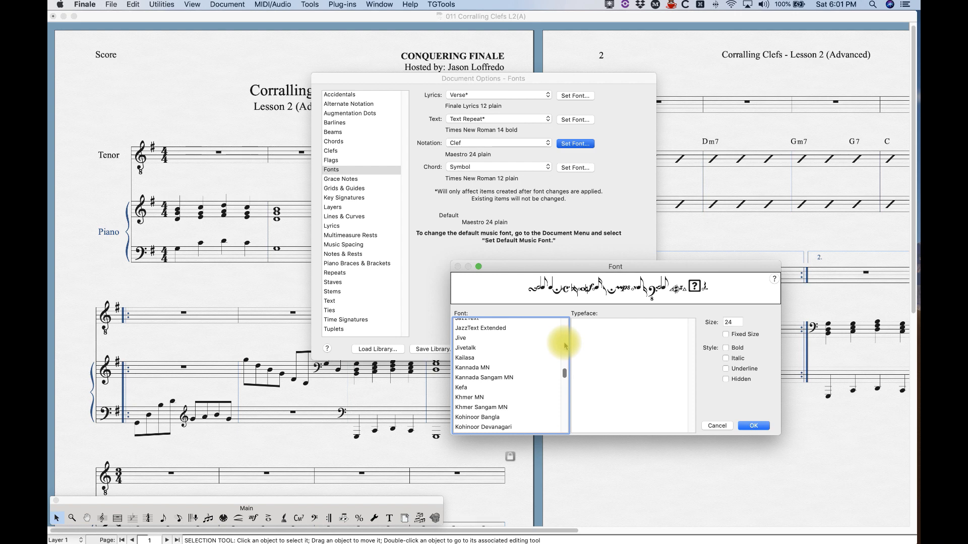
scroll(565, 346, "up", 3)
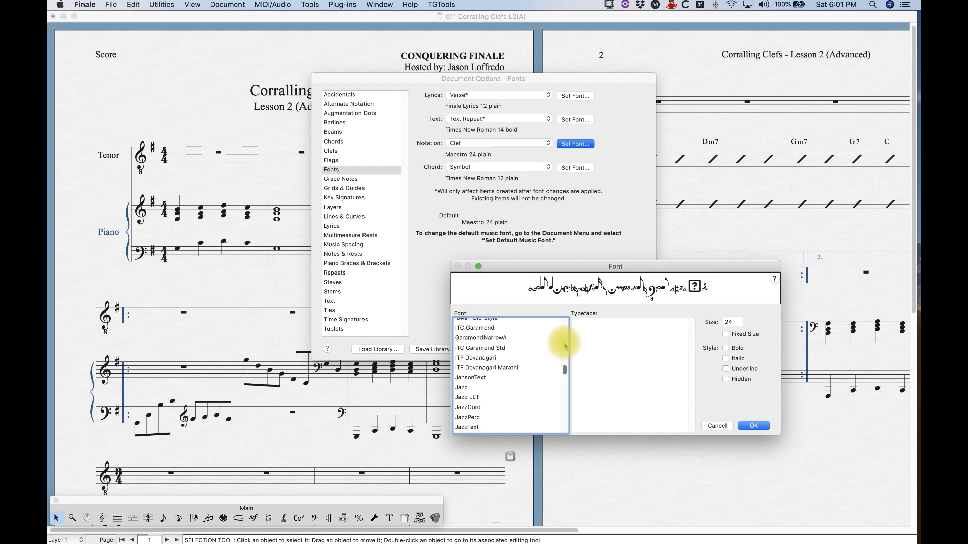
left_click(461, 387)
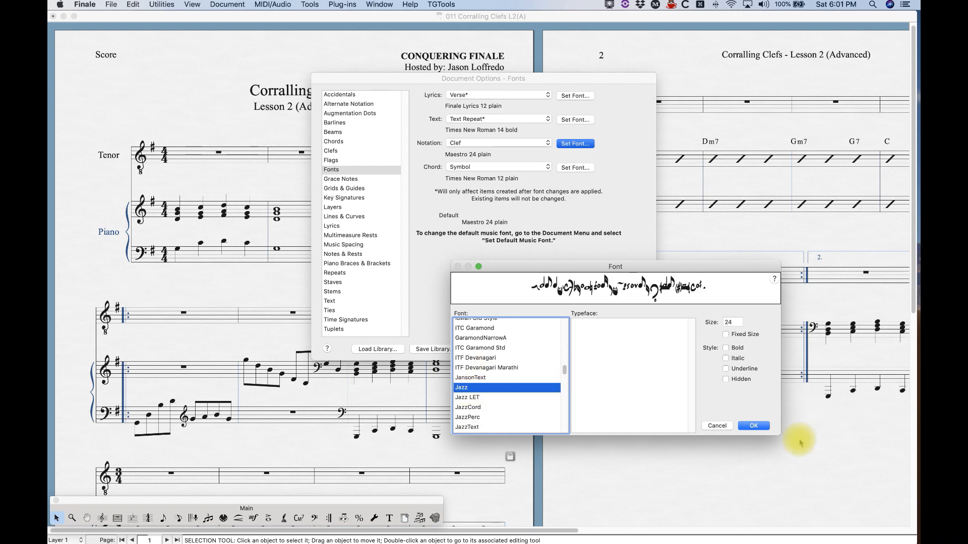
left_click(749, 426)
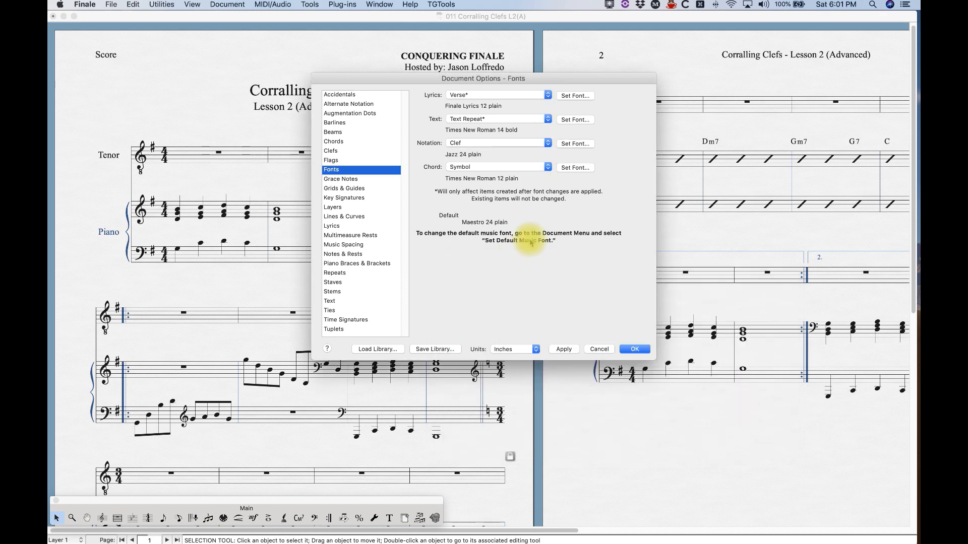
left_click(562, 349)
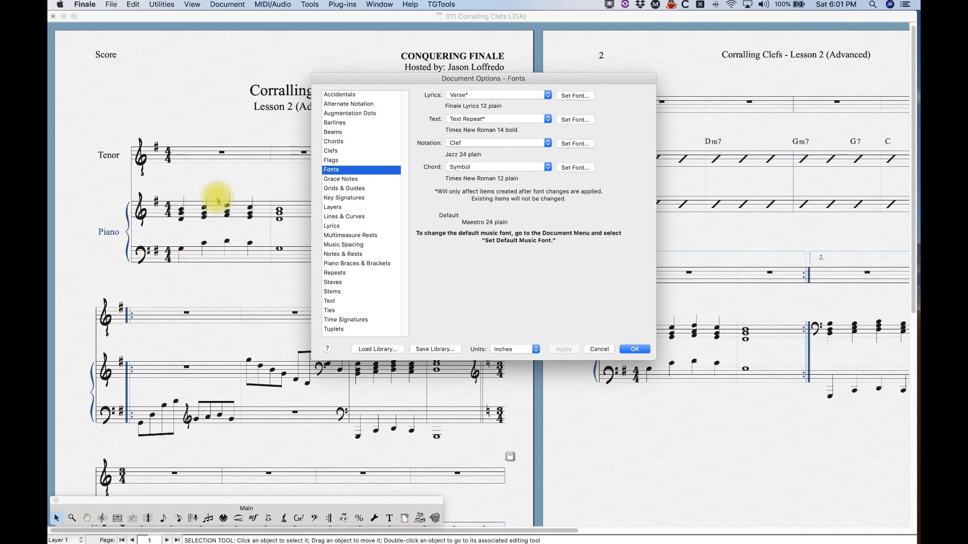
- Set the Clef notation font back to Maestro and apply it to the score
left_click(565, 144)
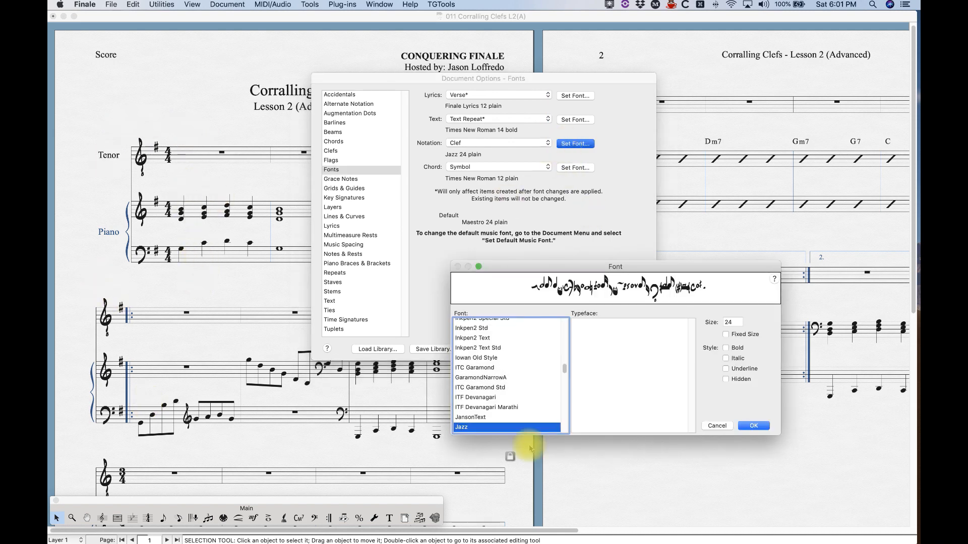
left_click(566, 411)
left_click(565, 414)
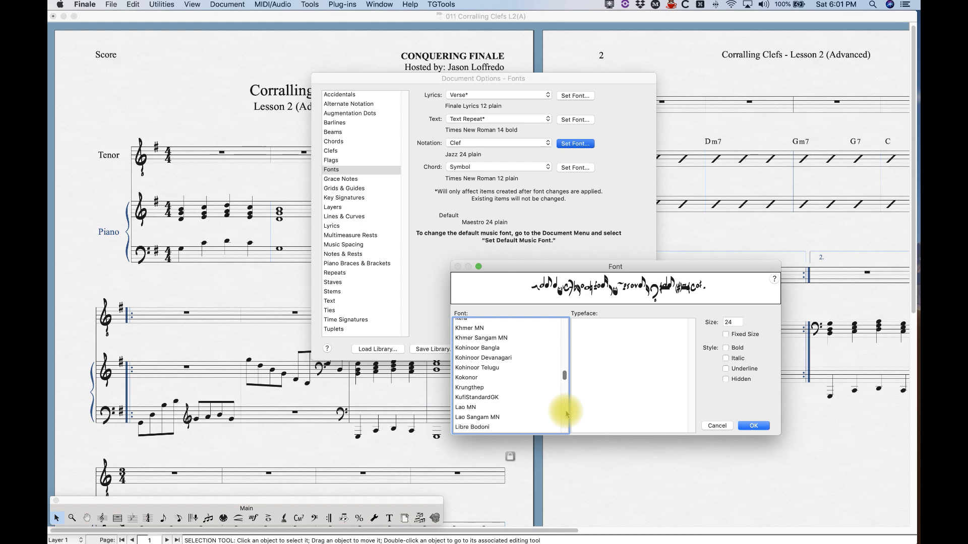
left_click(566, 413)
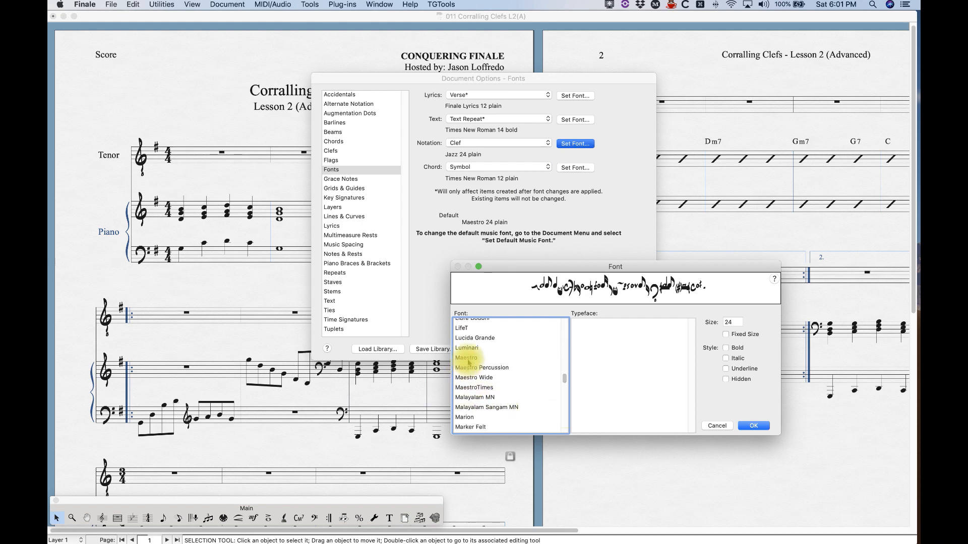
left_click(466, 358)
left_click(753, 426)
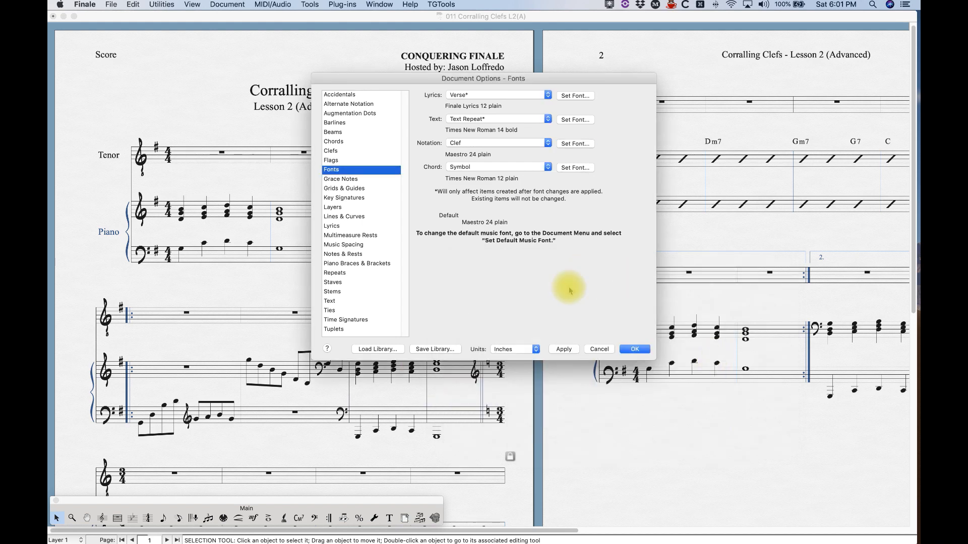
left_click(563, 349)
left_click(637, 349)
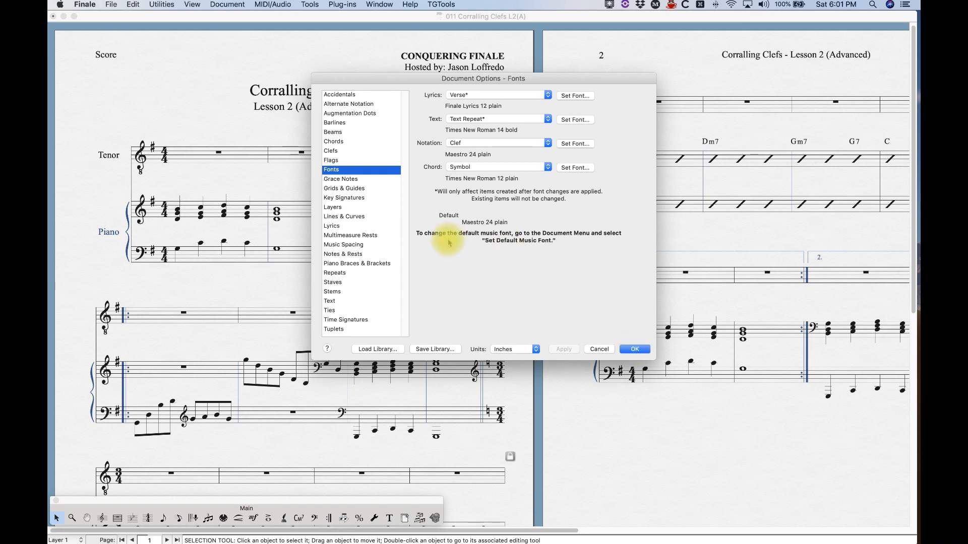
- Enable Display Clef Only on First Staff System in the document's clef options, then apply and accept the change
left_click(333, 152)
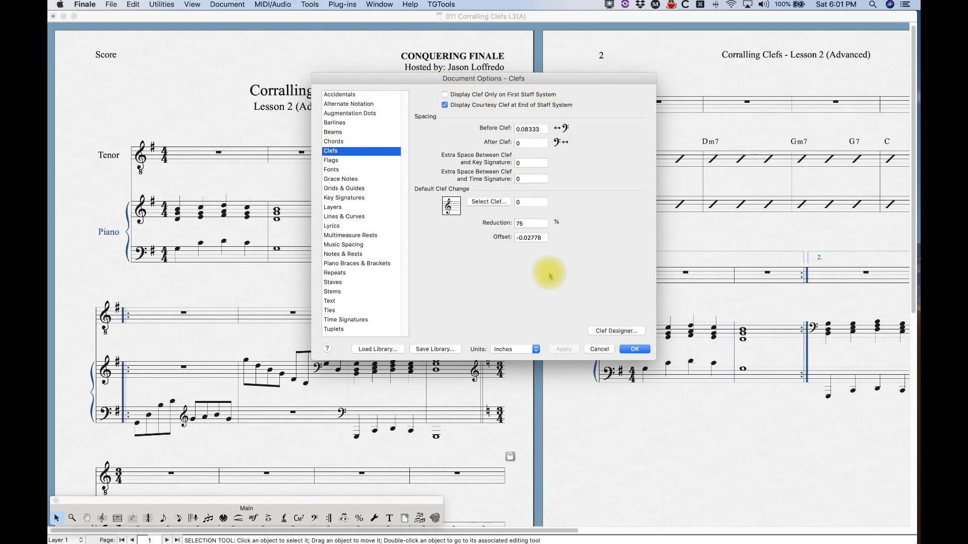
left_click_drag(427, 80, 557, 100)
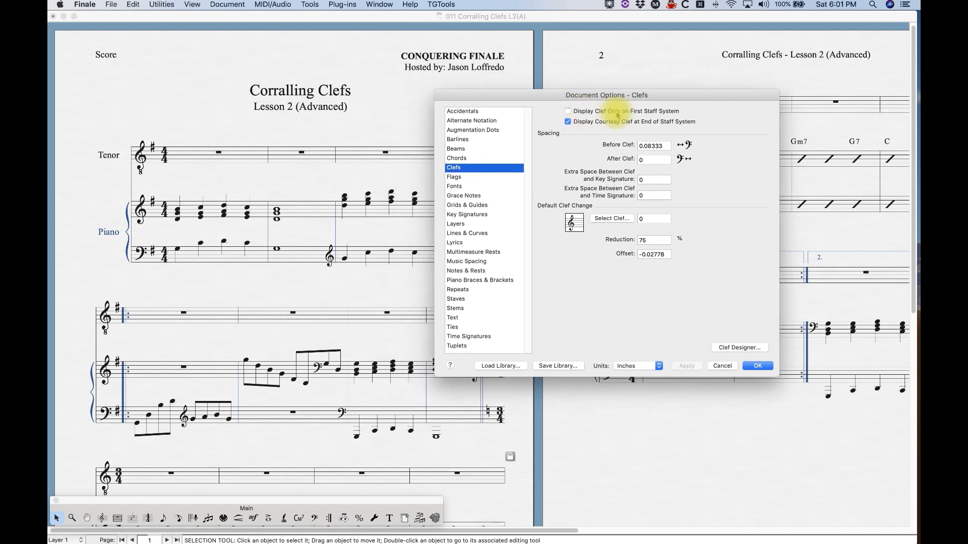
left_click(568, 121)
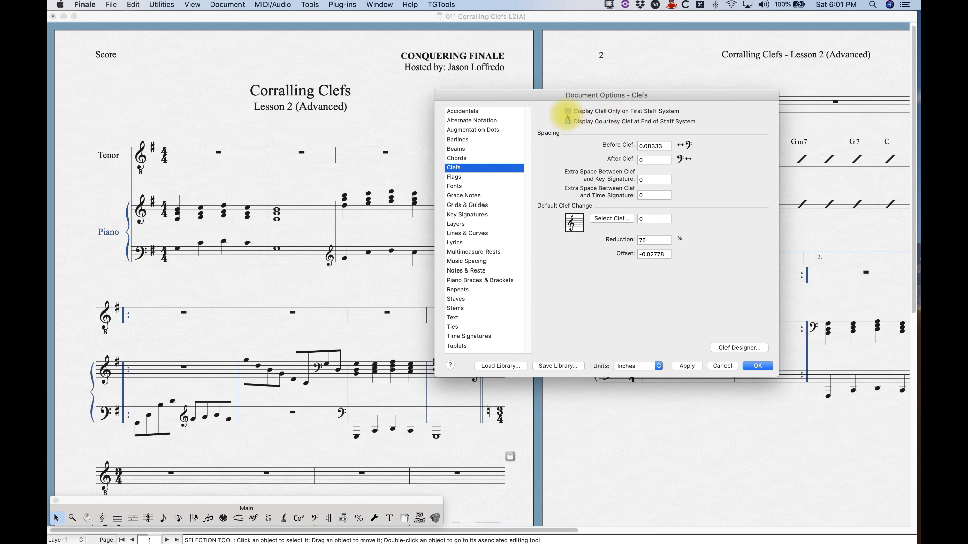
left_click(685, 366)
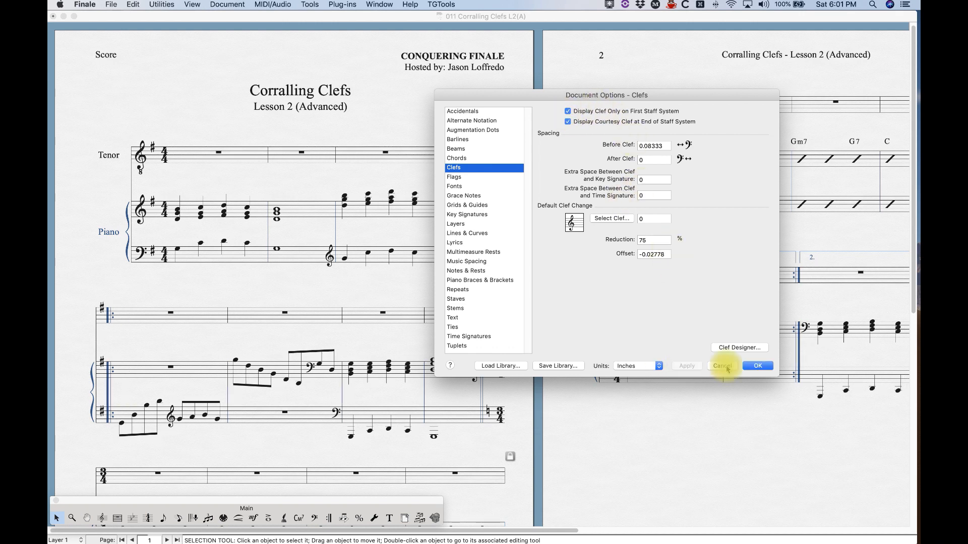
left_click(757, 366)
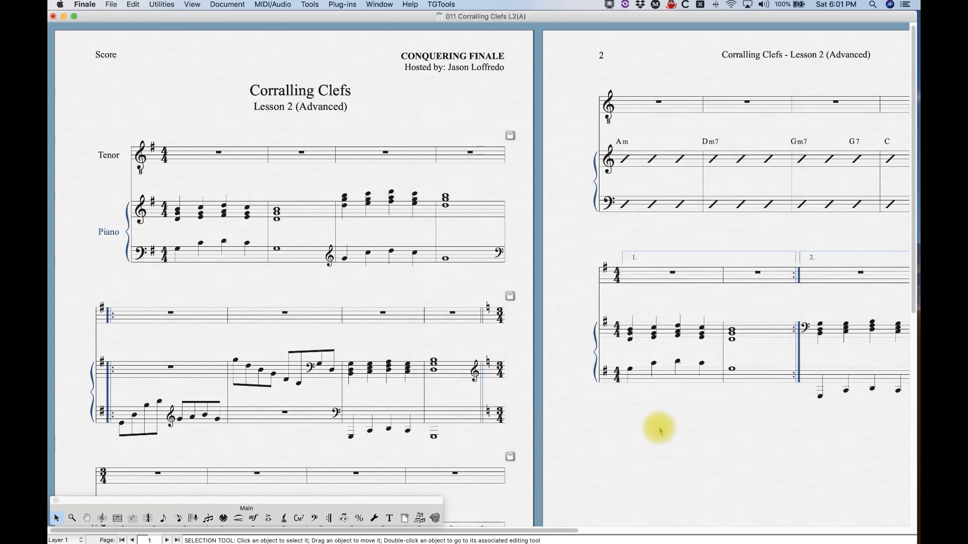
- Reopen the document's clef options, disable Display Clef Only on First Staff System and apply the change
key("super+minus")
key("super+minus")
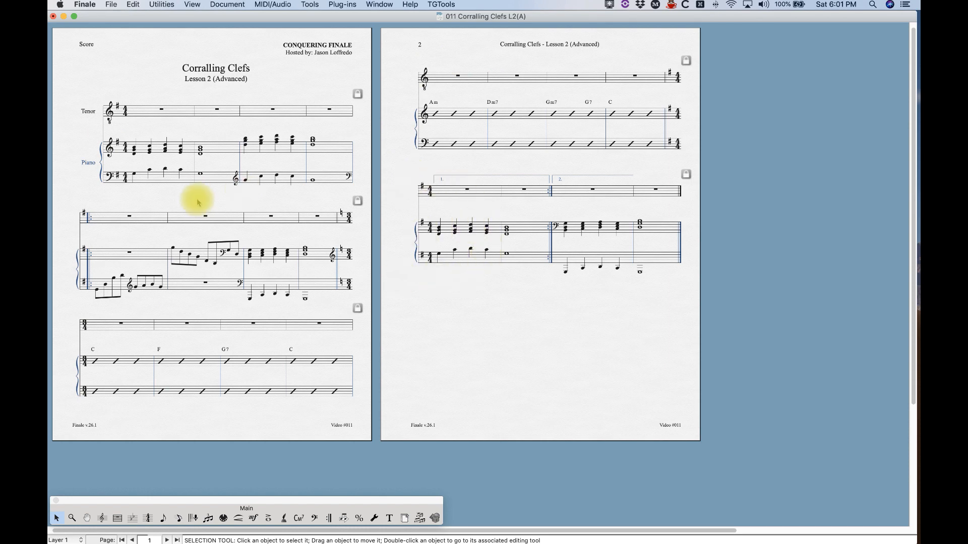
left_click(227, 4)
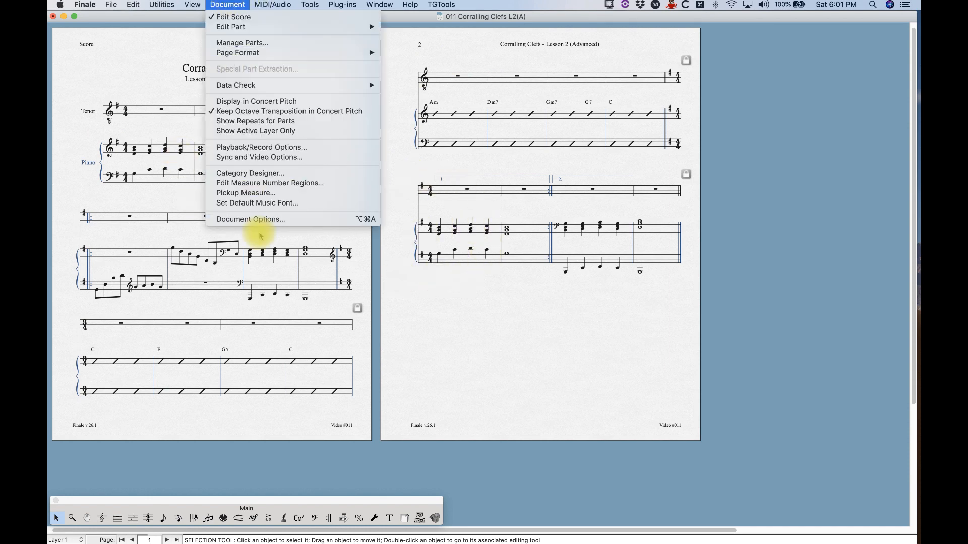
left_click(254, 219)
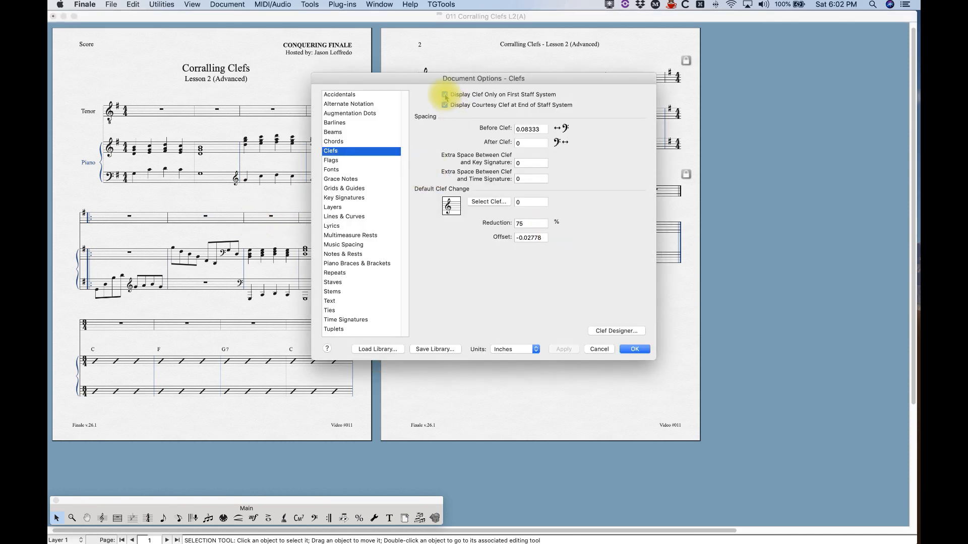
left_click(564, 349)
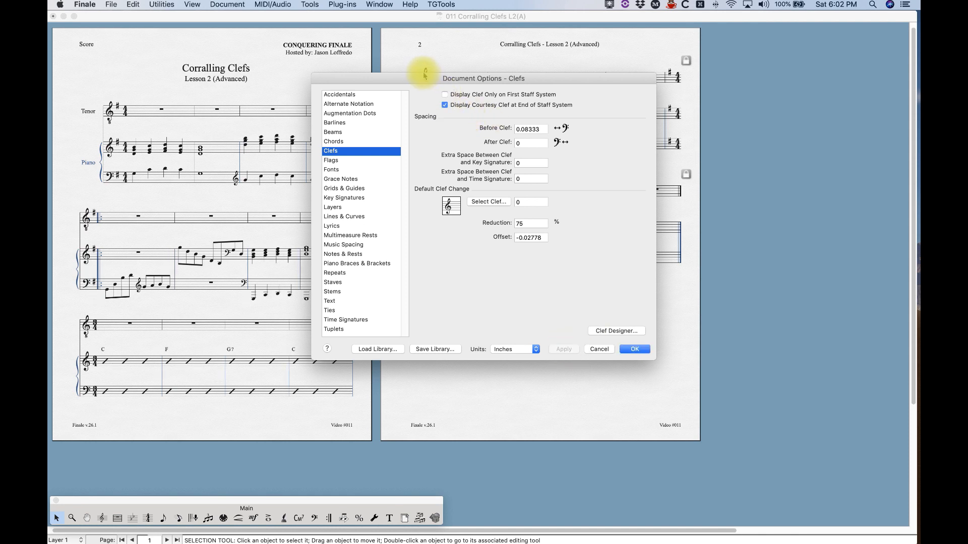
- Disable Display Courtesy Clef at End of Staff System and apply the change
left_click_drag(422, 78, 507, 90)
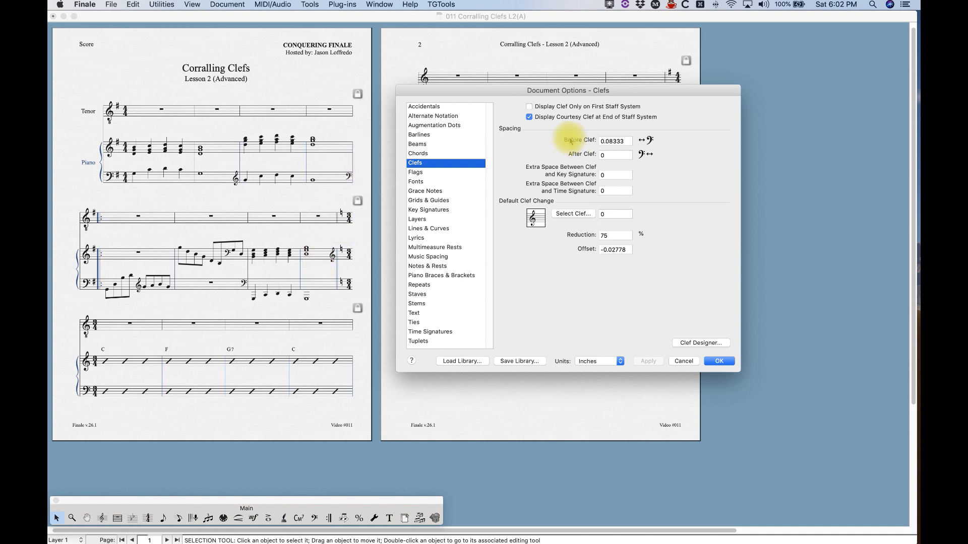
left_click(528, 117)
left_click(650, 364)
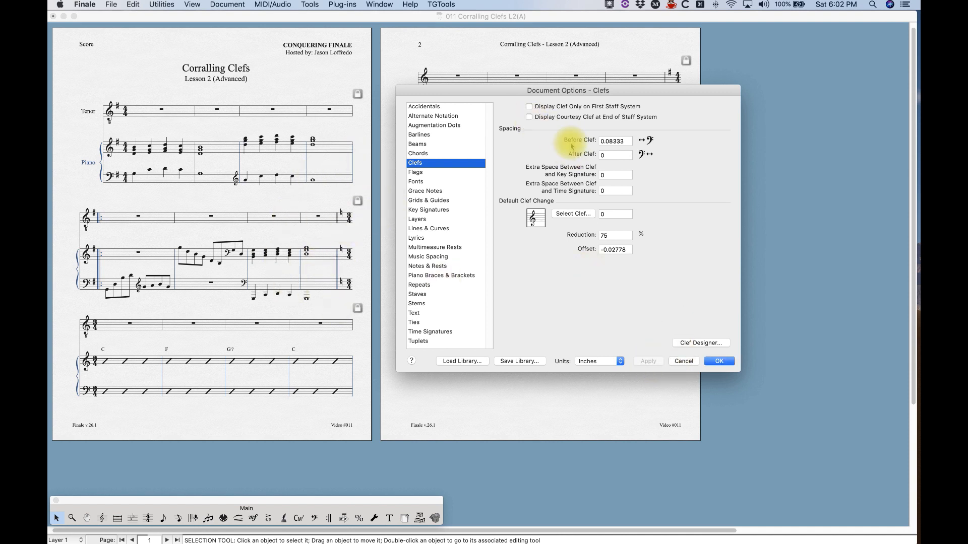
- Re-enable Display Courtesy Clef at End of Staff System, apply it and close the document options
left_click(529, 117)
left_click(645, 362)
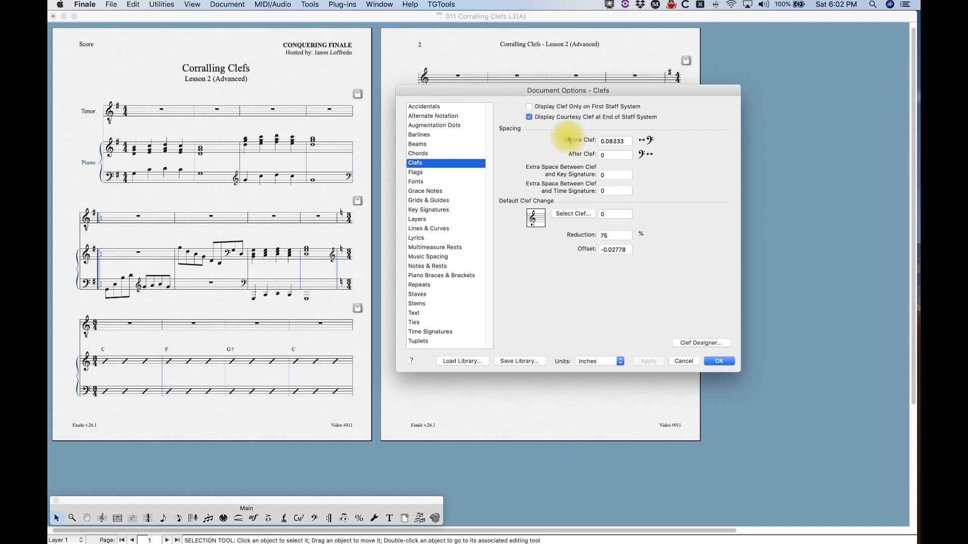
left_click(687, 363)
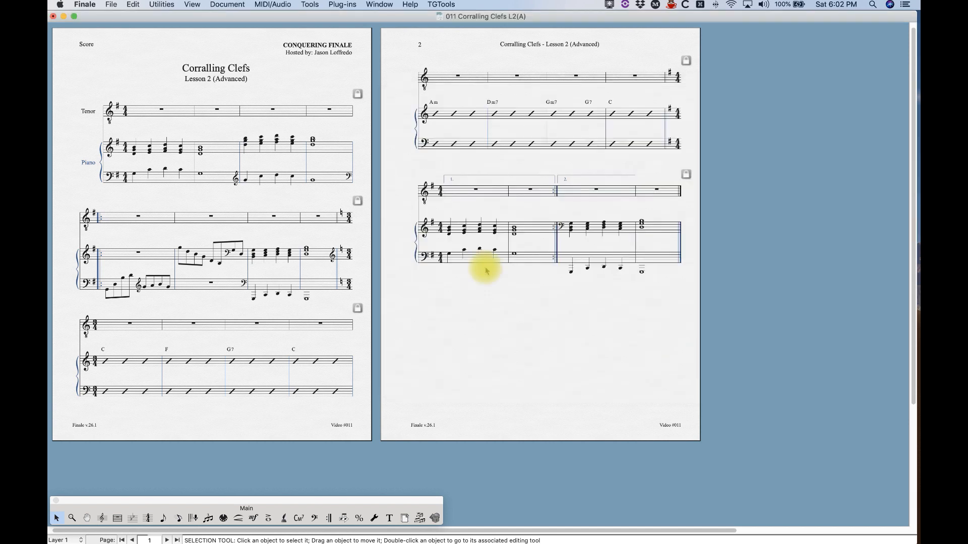
- Try a wider Before Clef spacing in the document's clef options, then set it back to 0.08333 and apply
key("super+equal")
key("super+equal")
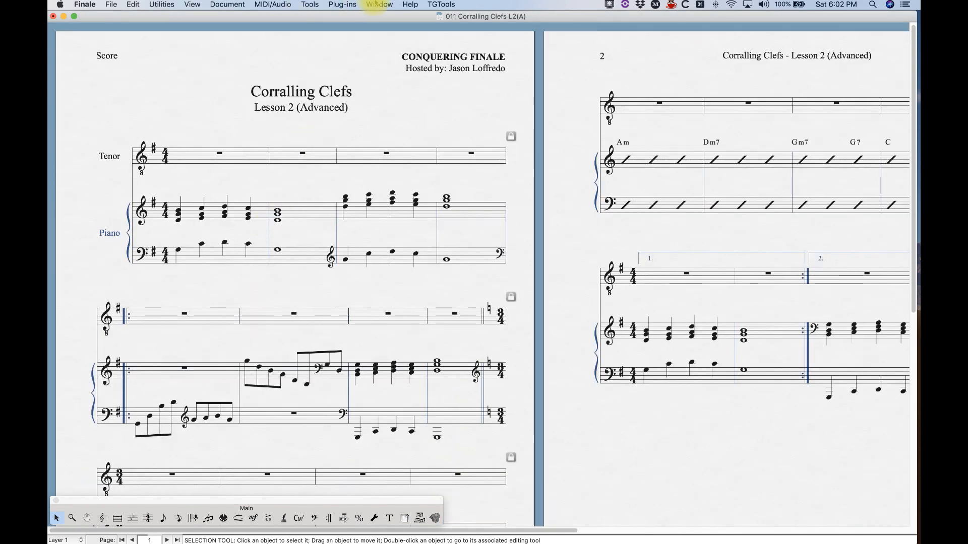
left_click(220, 2)
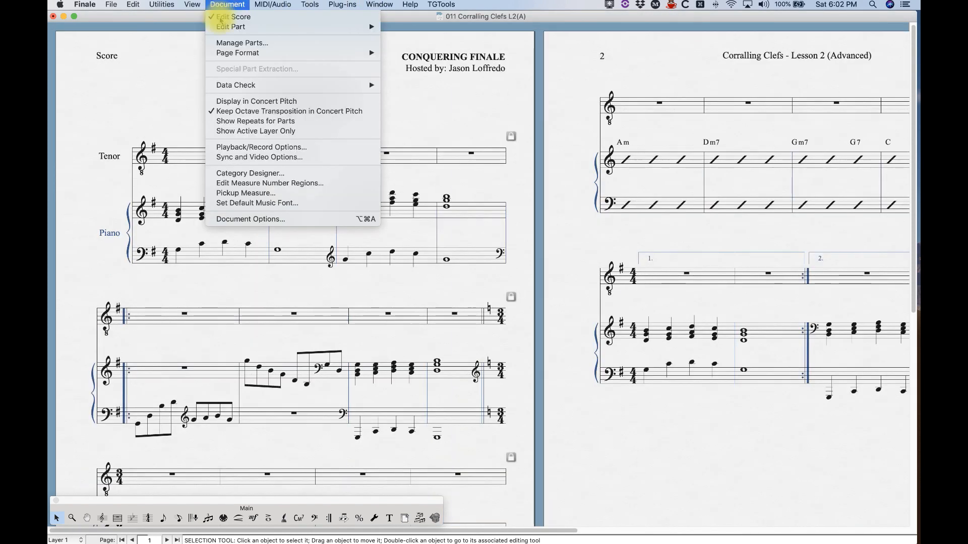
left_click(255, 219)
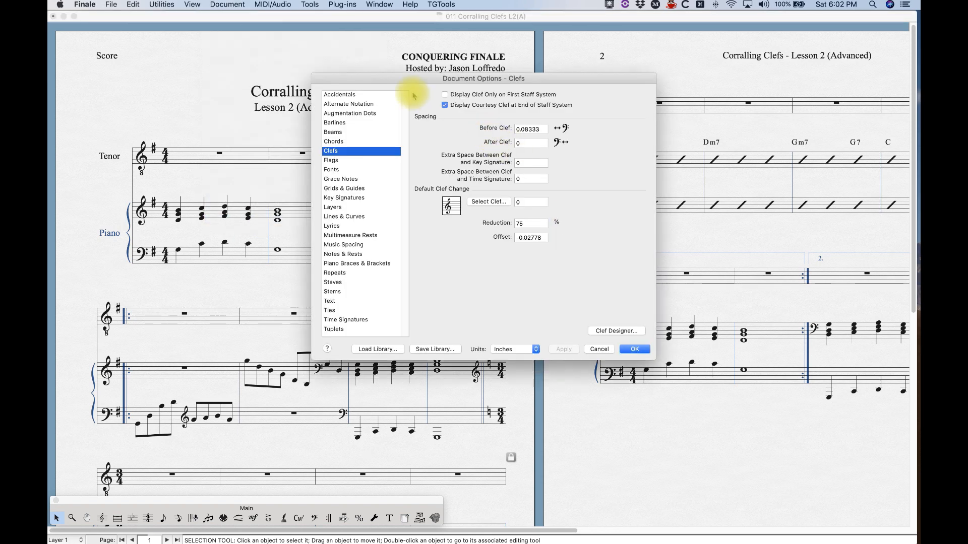
left_click_drag(408, 82, 496, 85)
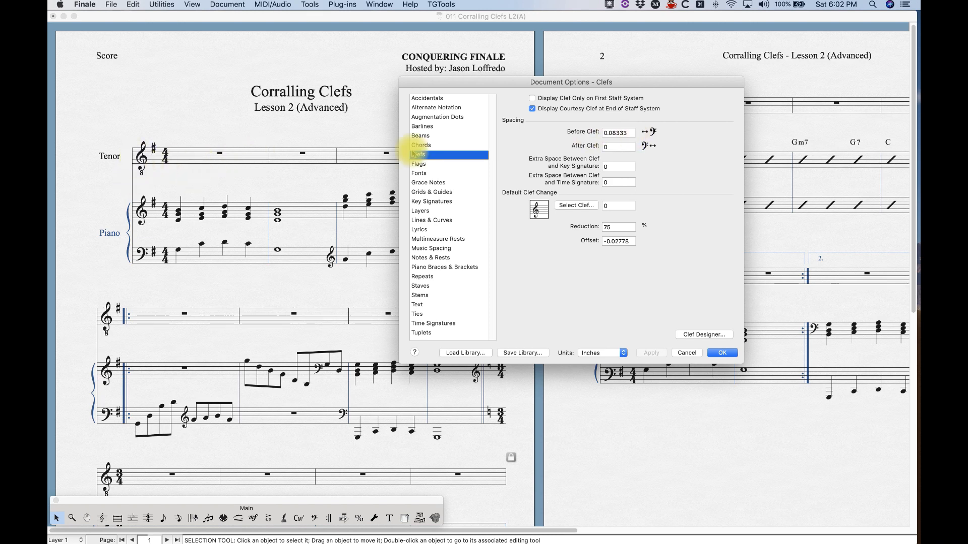
double_click(613, 133)
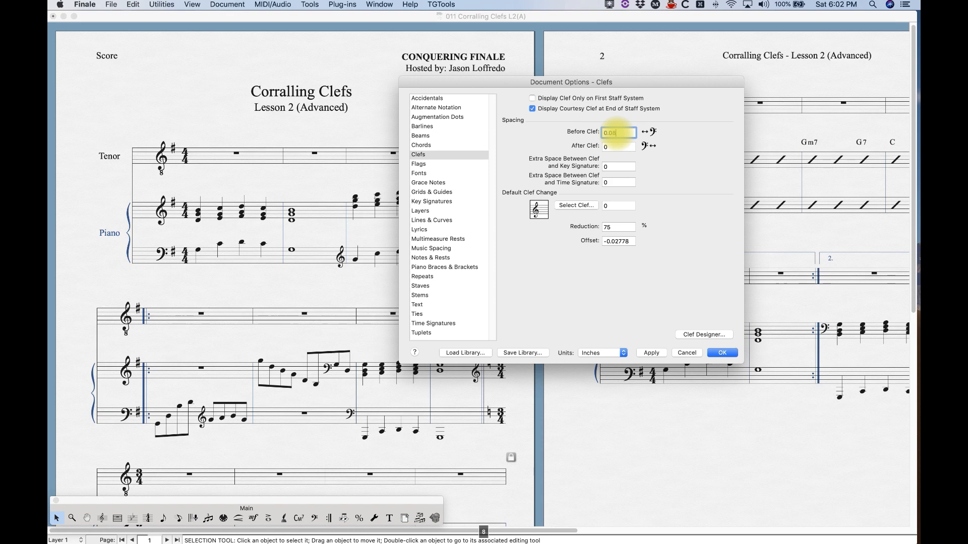
type("33")
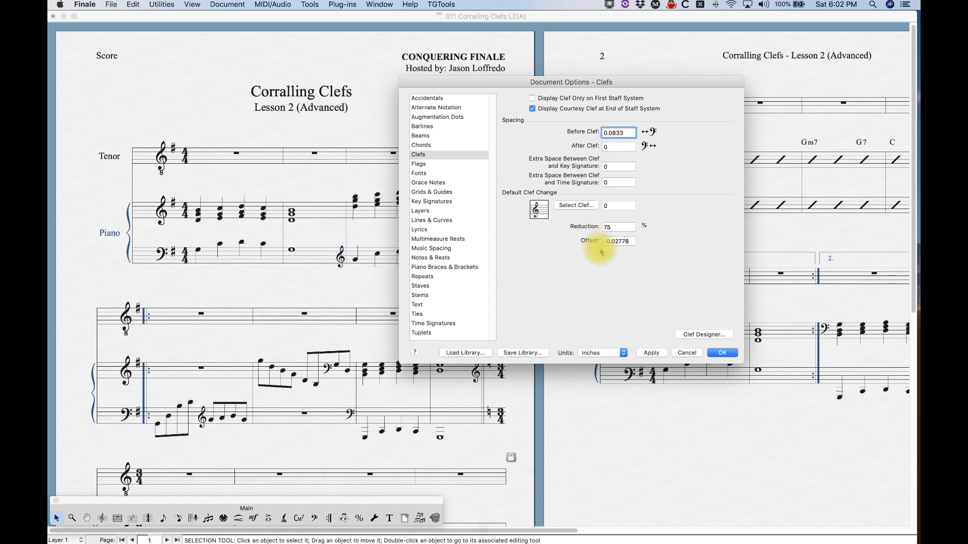
left_click(651, 352)
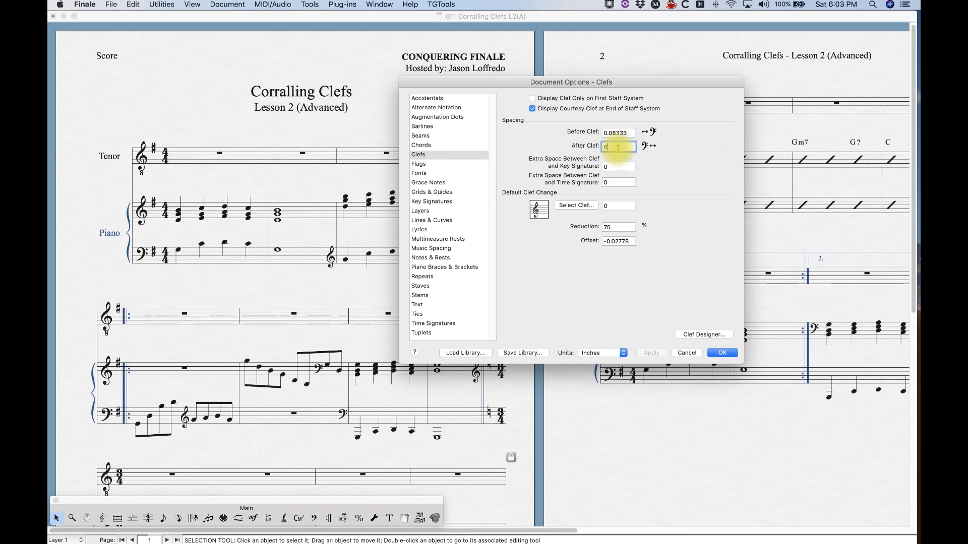
- Set the After Clef spacing to 0.5, apply it, accept the document options and view both score pages
left_click(650, 353)
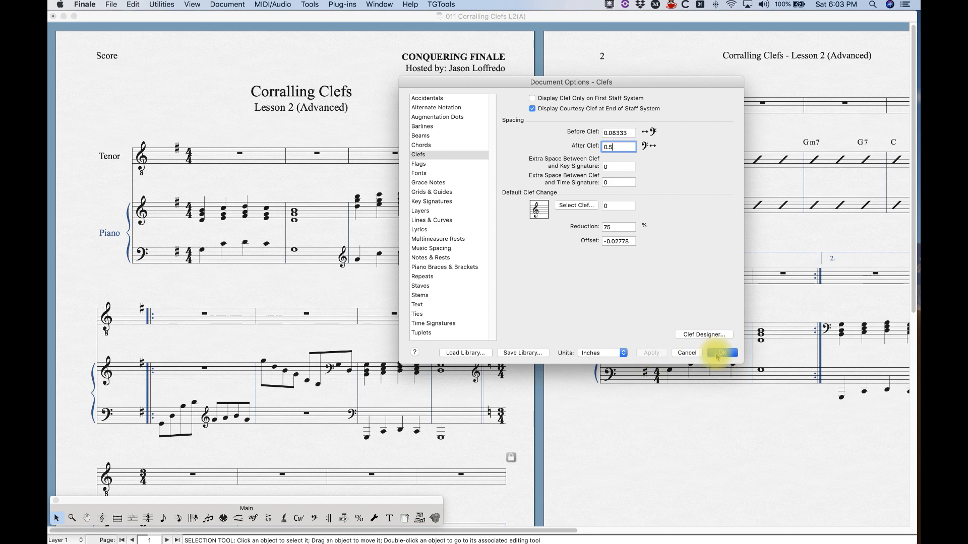
left_click(720, 353)
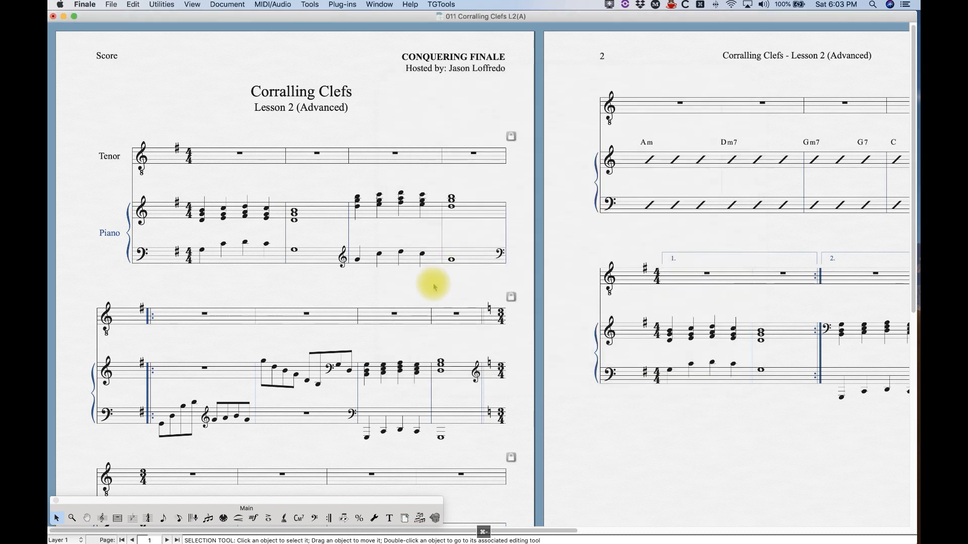
key("super+minus")
key("super+minus")
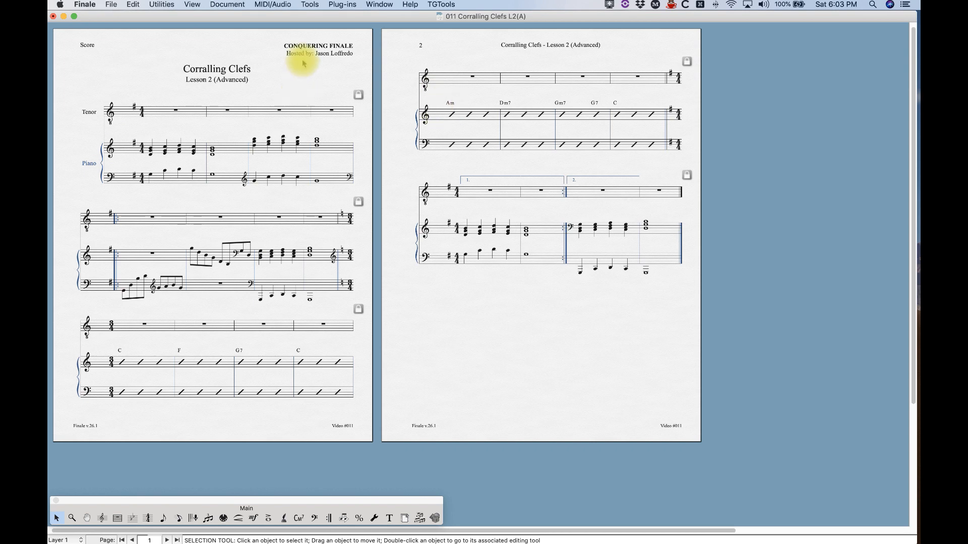
- Reopen the clef options, reset After Clef to 0, set the extra space between clef and key signature to 0.5 and apply
left_click(234, 4)
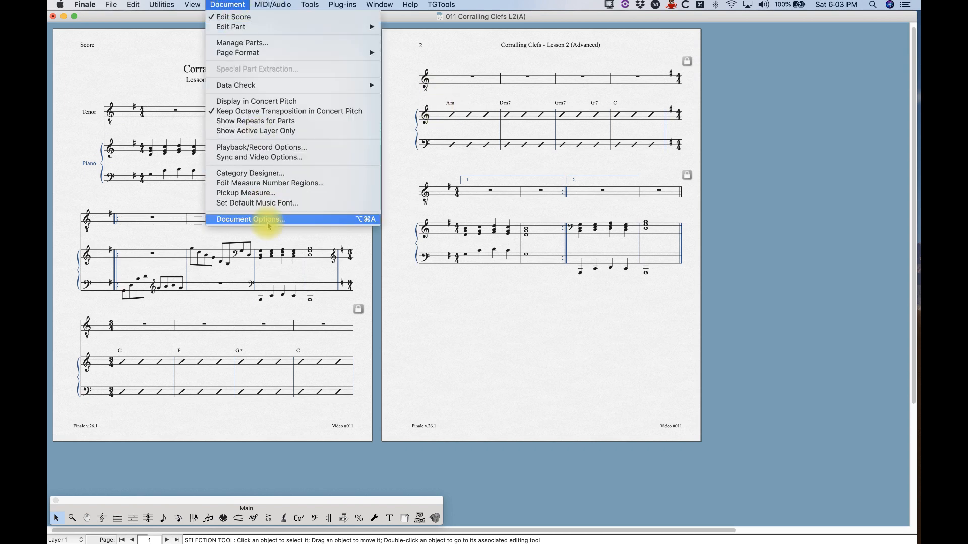
left_click(261, 219)
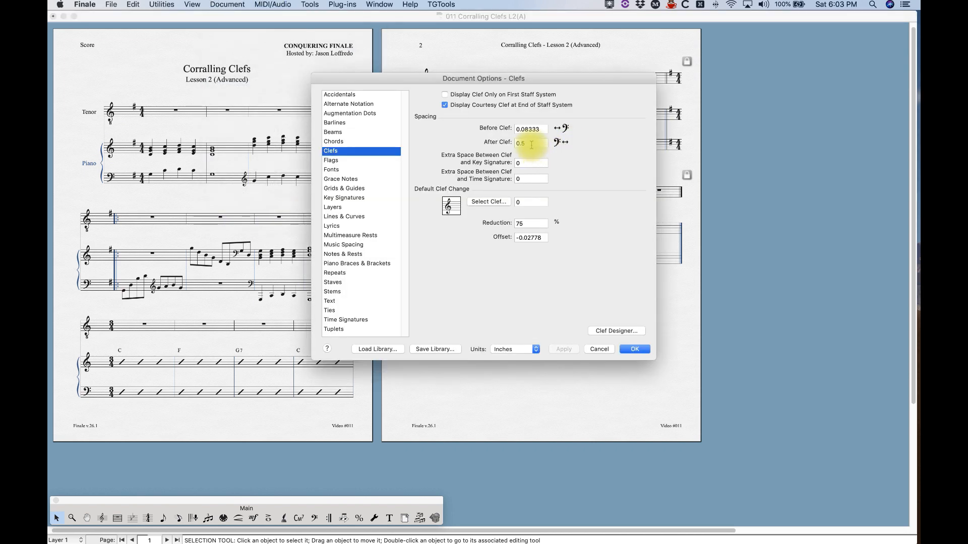
left_click(530, 142)
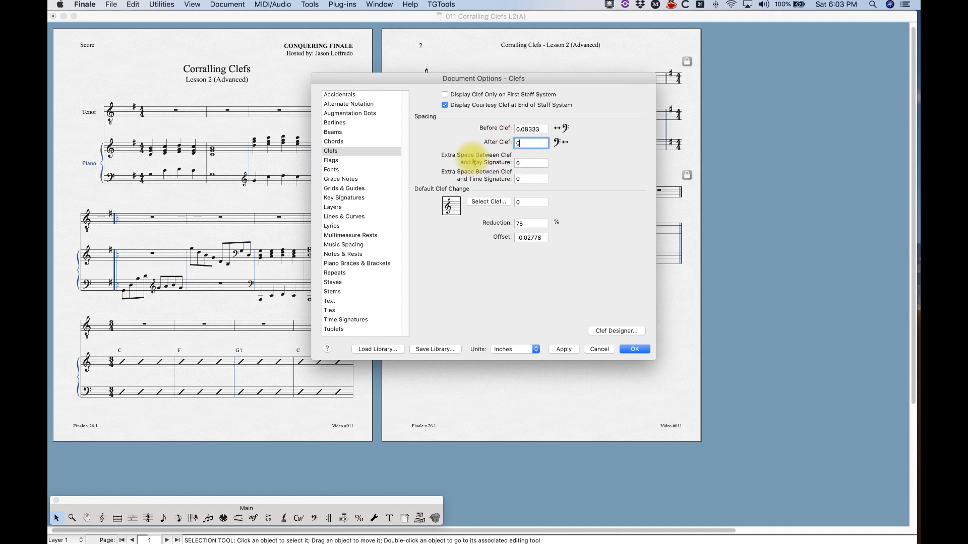
left_click(517, 163)
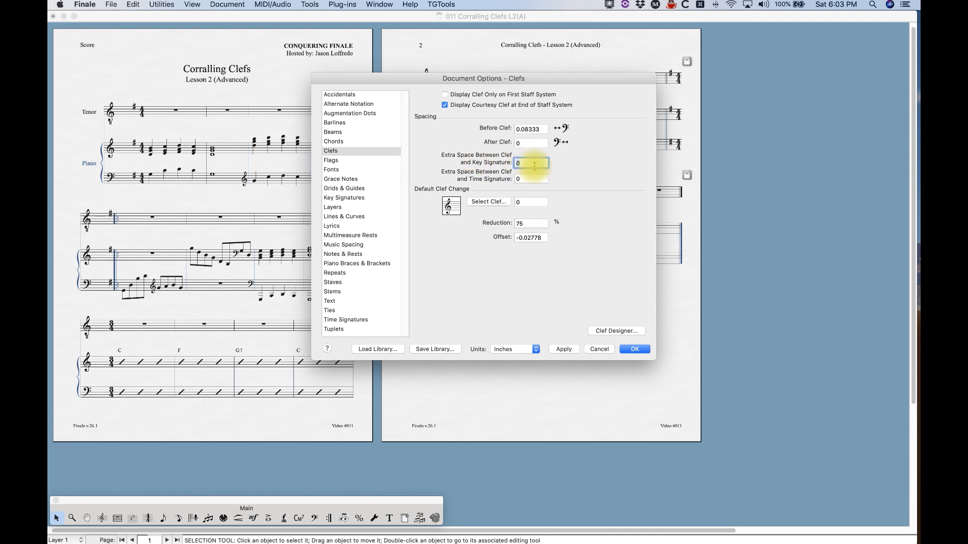
type(".5")
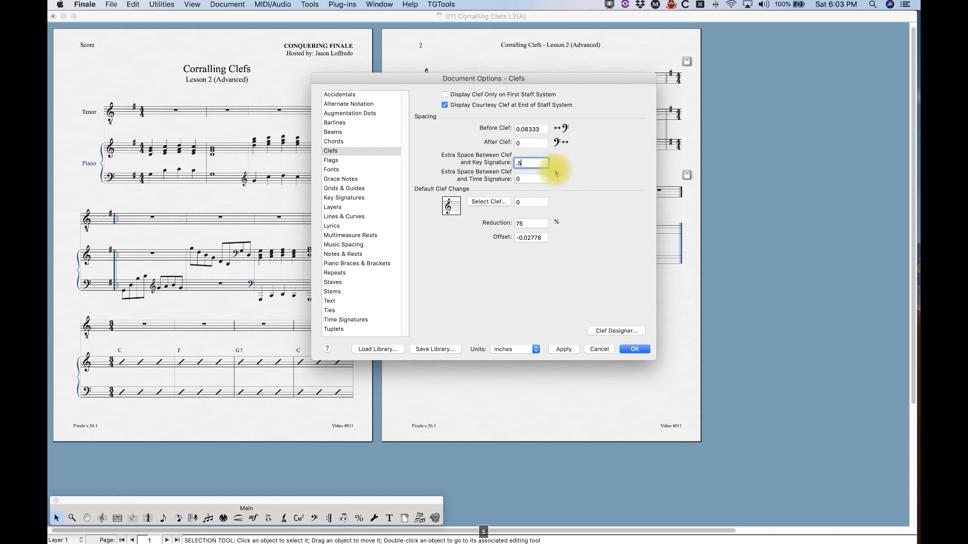
left_click(564, 349)
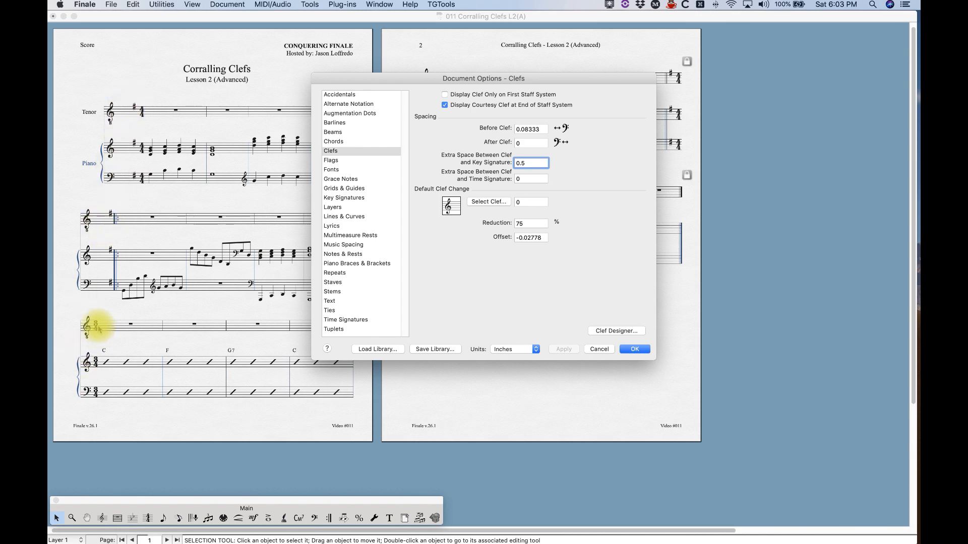
- Reset the clef-to-key-signature extra space to 0, set the clef-to-time-signature extra space to 0.5 and apply
mouse_move(519, 83)
left_mouse_down()
mouse_move(619, 192)
mouse_move(607, 216)
mouse_move(521, 130)
left_mouse_up()
key("BackSpace")
key("BackSpace")
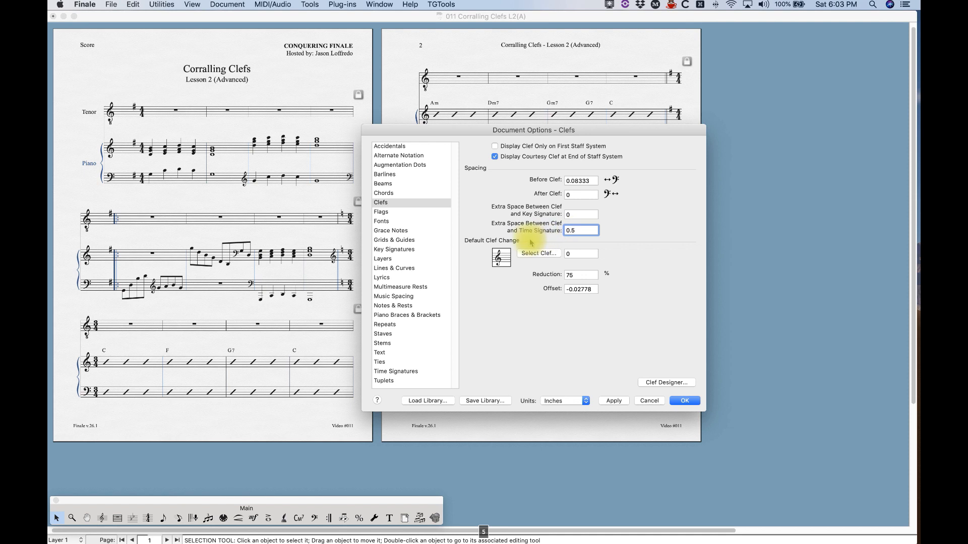
left_click(607, 401)
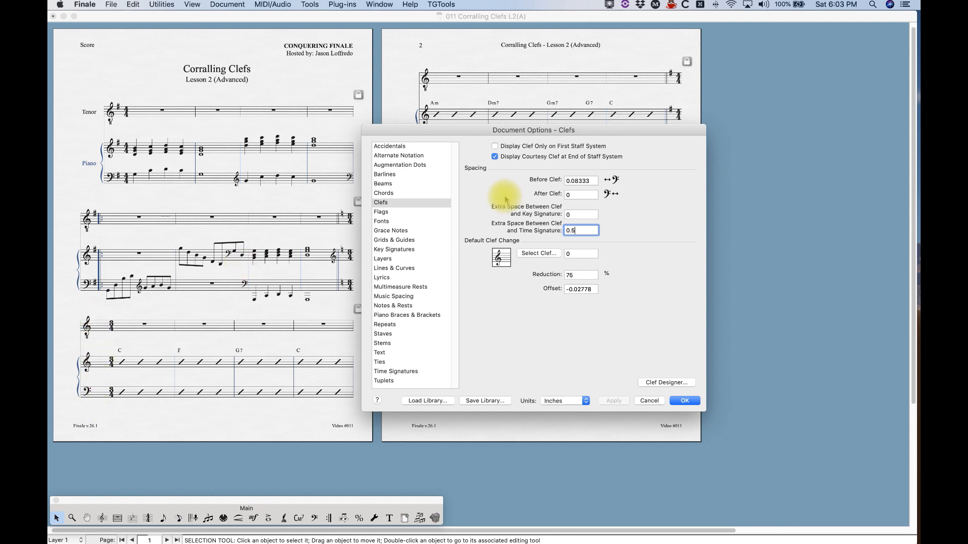
- Reset the extra space between clef and time signature to 0 and apply the change
left_click_drag(579, 232, 547, 228)
type("0")
left_click(578, 214)
left_click(615, 401)
left_click_drag(483, 133, 403, 98)
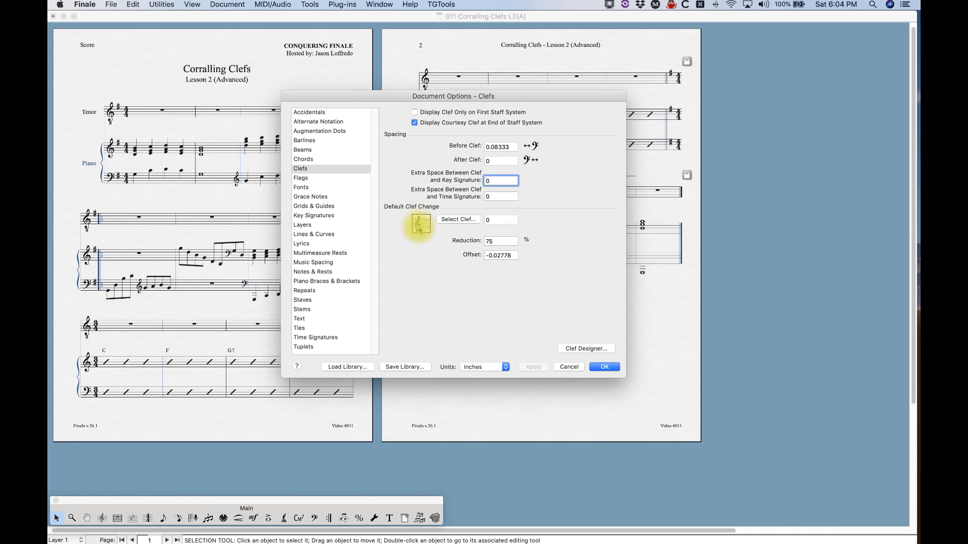
- View the clefs available for the default clef change, keep the treble clef and close the document options
left_click(458, 219)
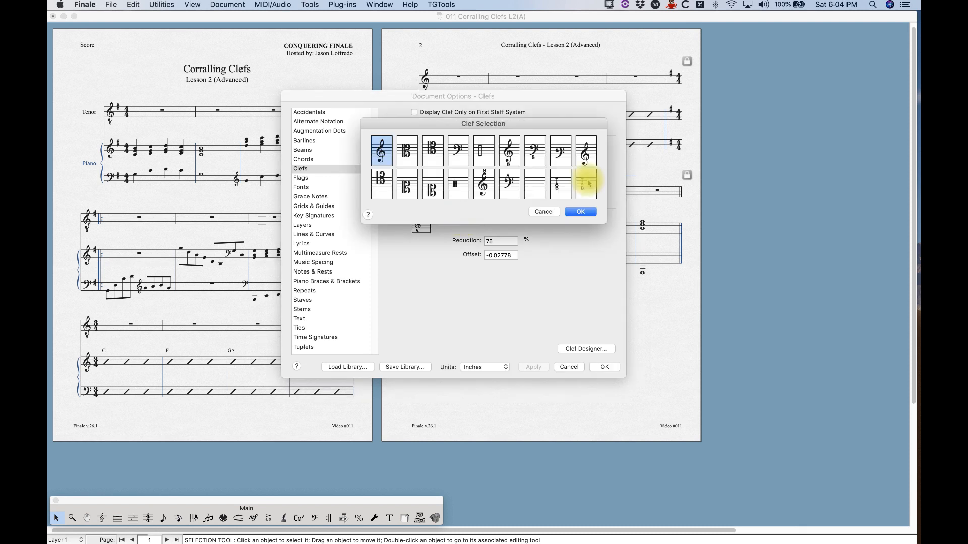
left_click(580, 211)
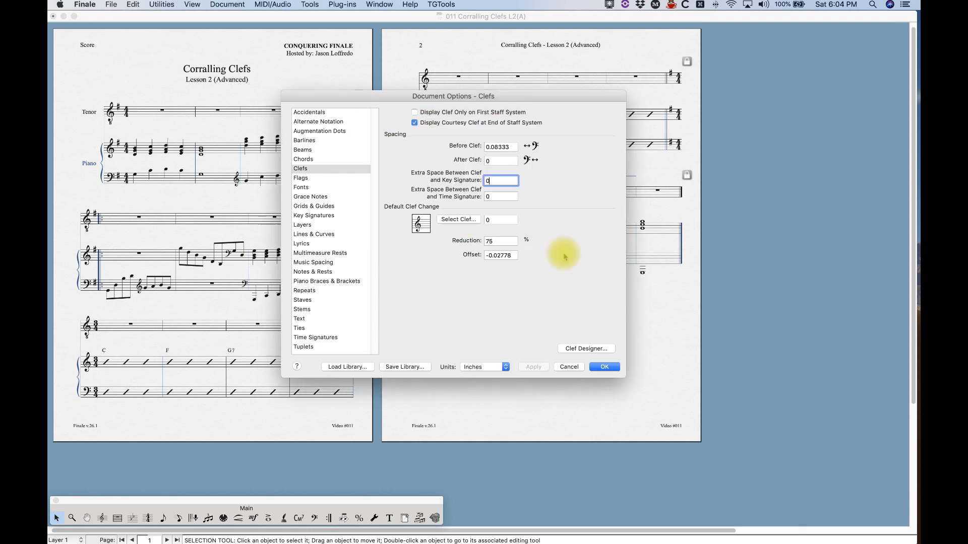
left_click(569, 367)
- Add one new blank staff to the score with the Staff tool
left_click(102, 518)
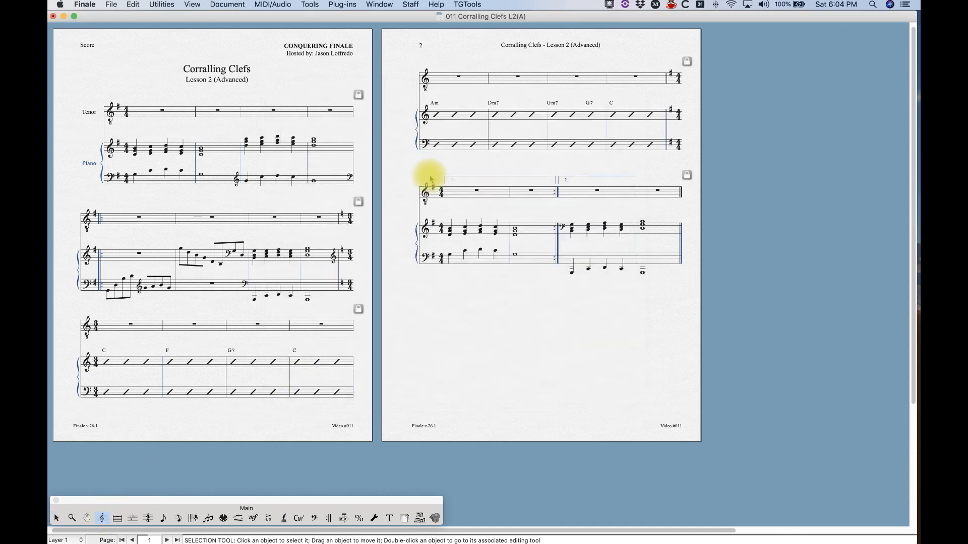
left_click(416, 5)
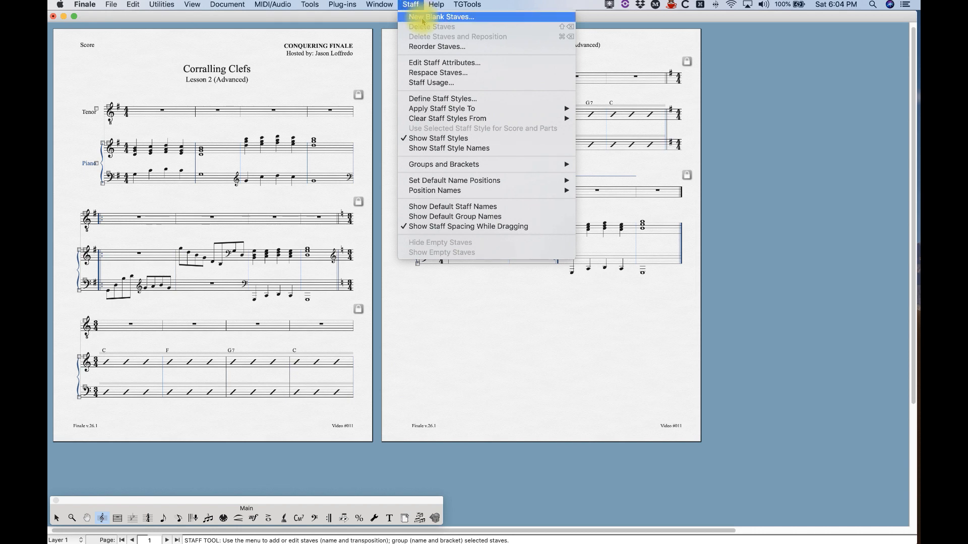
left_click(433, 17)
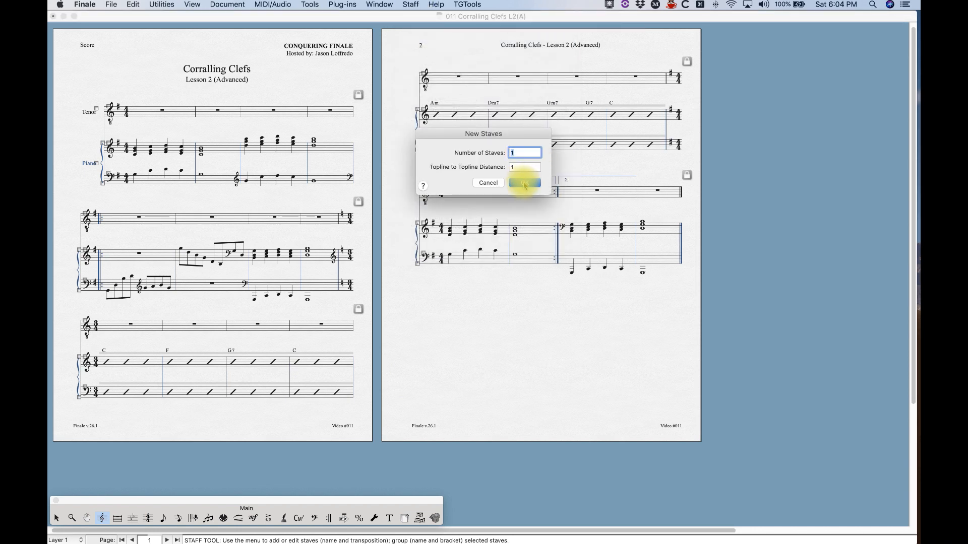
left_click(524, 182)
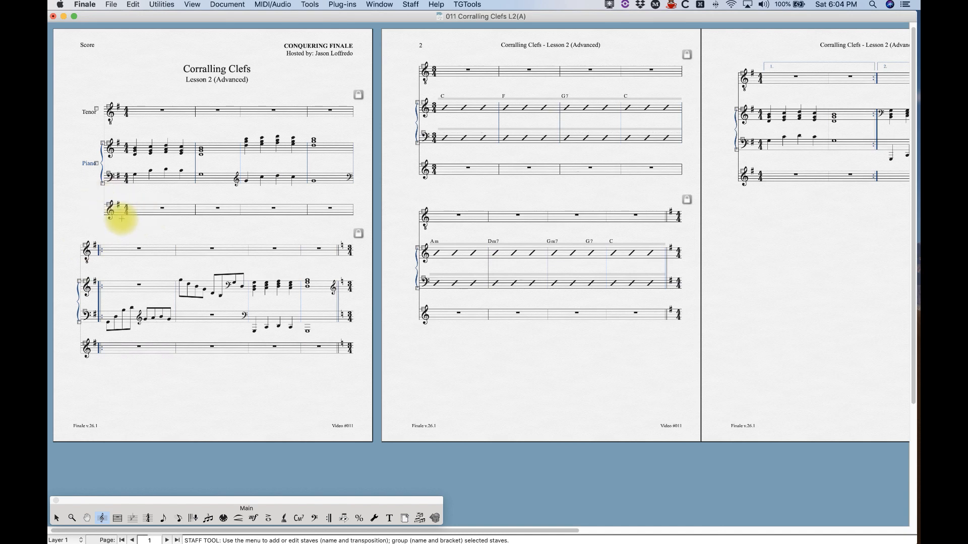
- Undo the added staff, then set the default clef to the alto clef in the document's clef options and accept
left_click(227, 5)
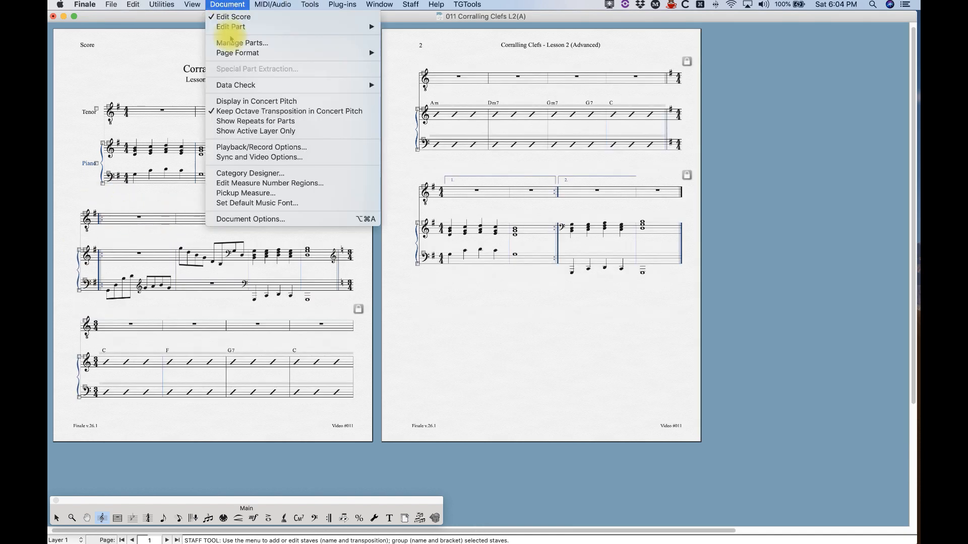
left_click(301, 220)
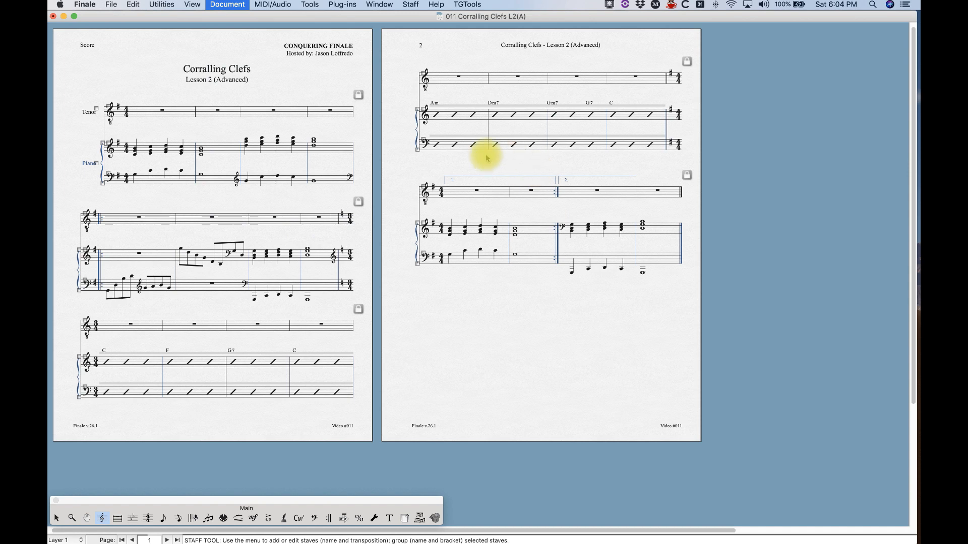
left_click(477, 202)
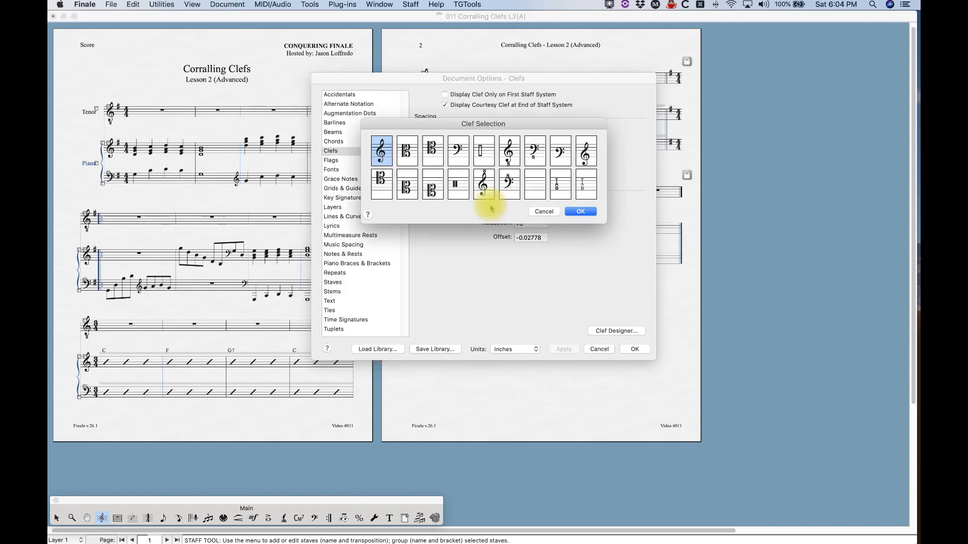
left_click(407, 151)
left_click(580, 211)
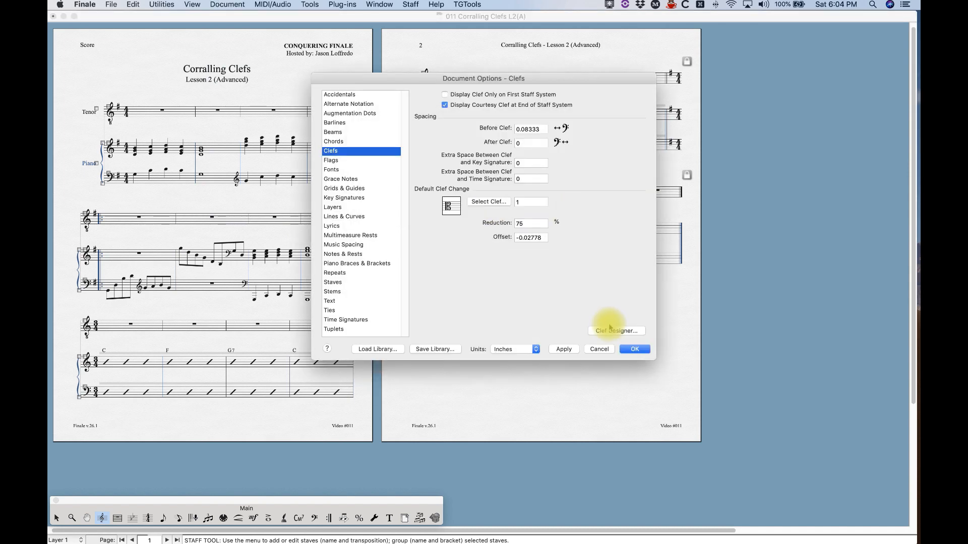
left_click(634, 349)
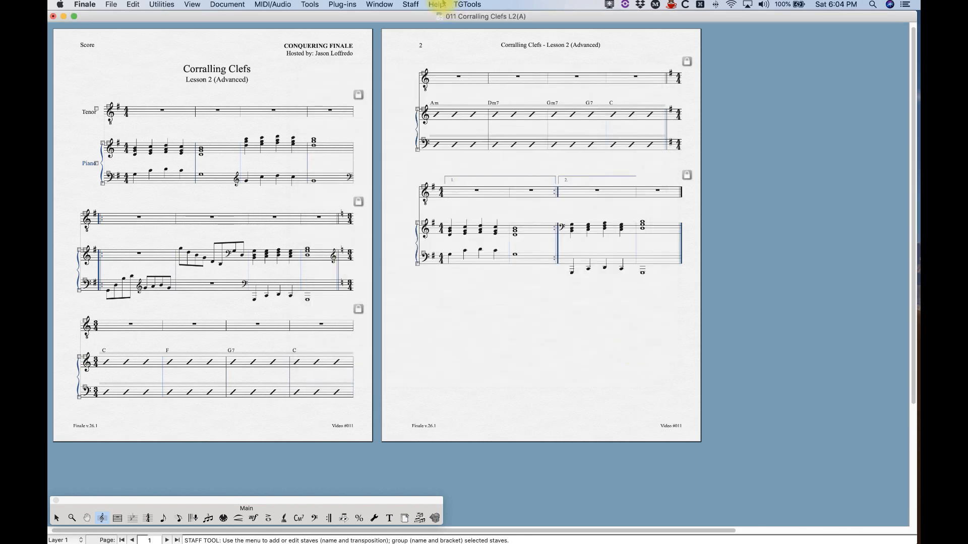
- Add one new blank staff to check which clef the new default gives it
left_click(409, 4)
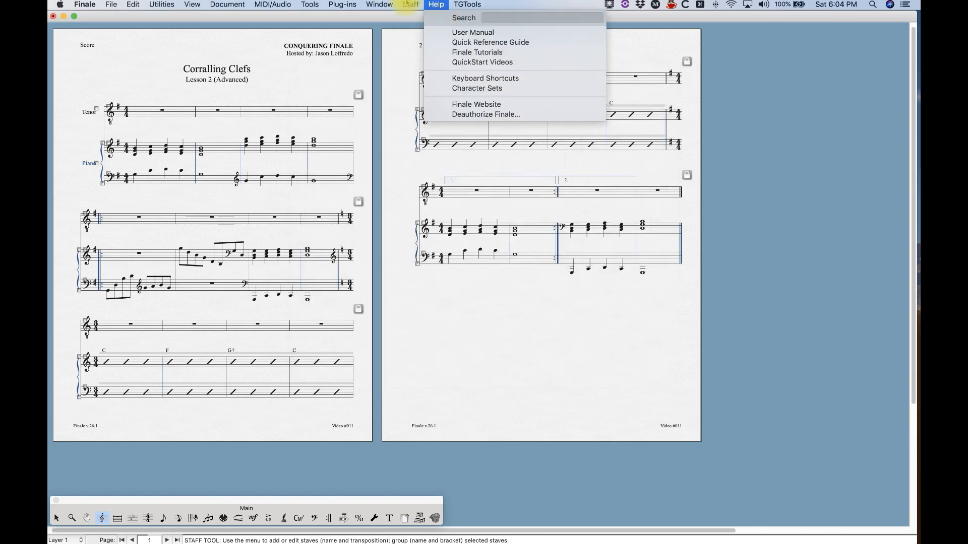
left_click(408, 4)
left_click(428, 21)
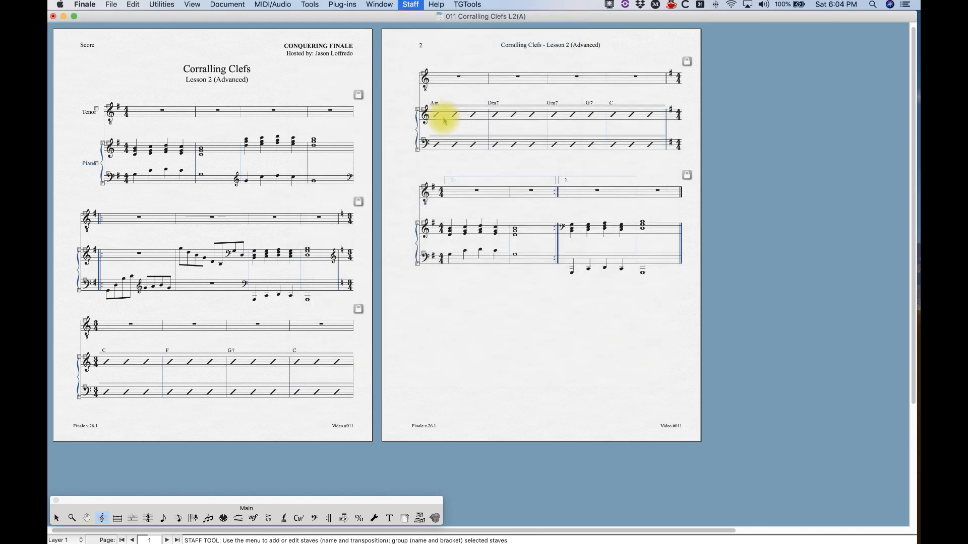
left_click(524, 183)
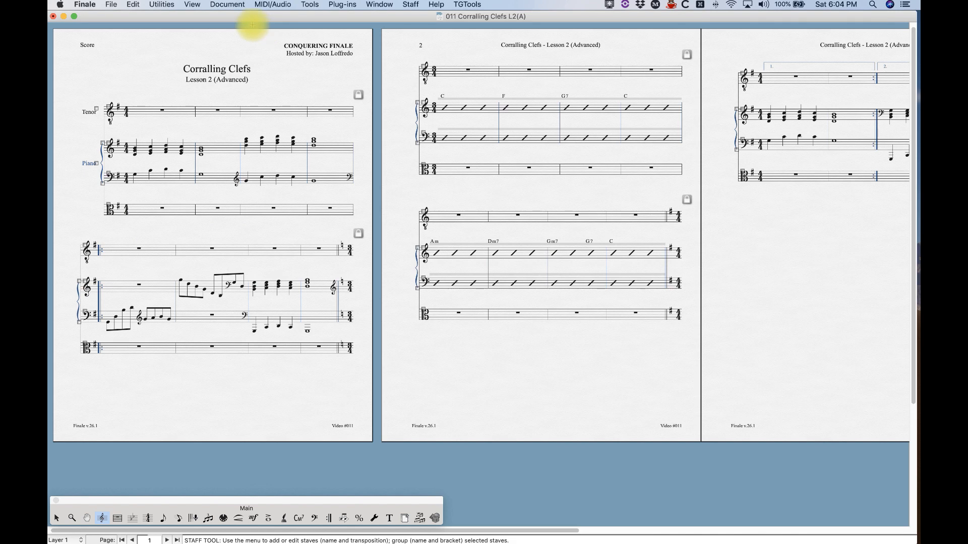
- Undo the added staff and set the default clef to the treble clef in the document's clef options
left_click(227, 4)
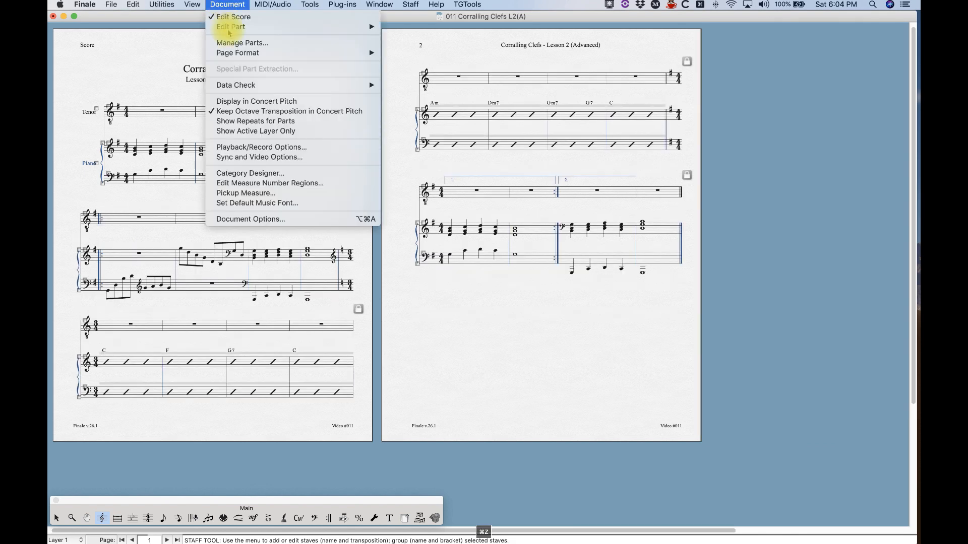
left_click(265, 218)
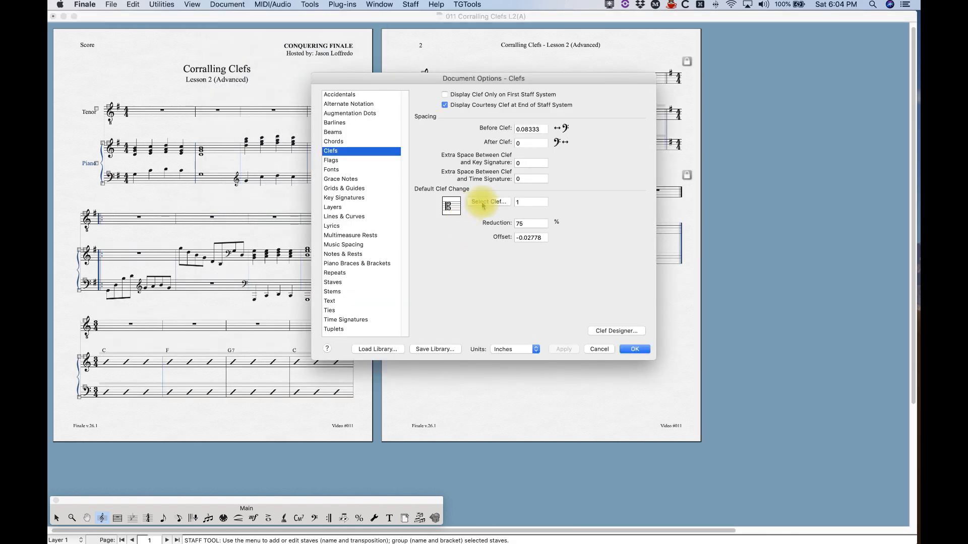
left_click(488, 202)
left_click(382, 150)
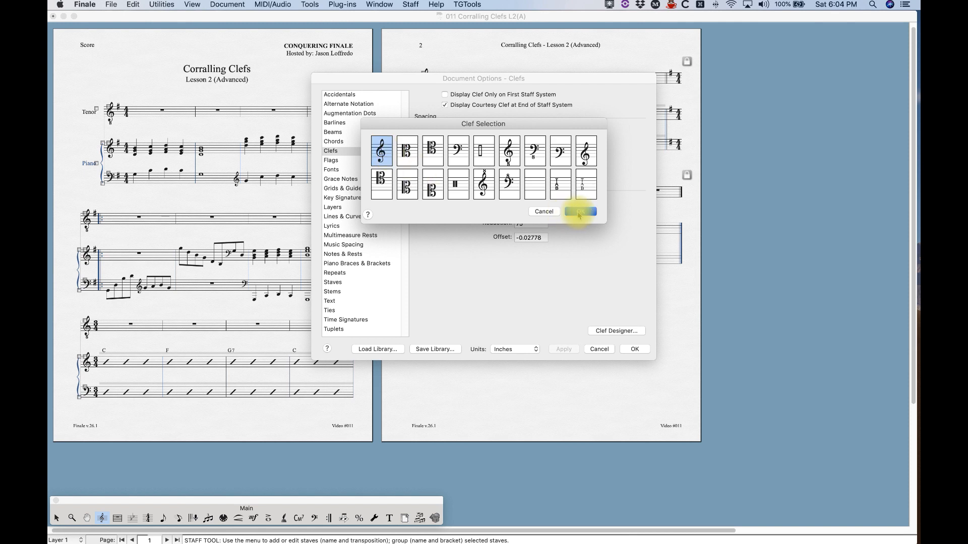
left_click(578, 212)
left_click(567, 350)
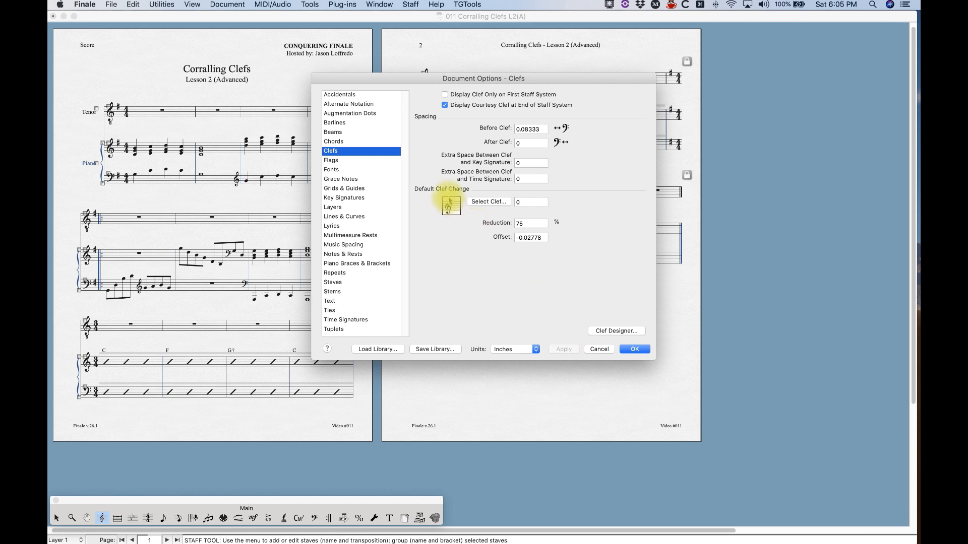
left_click(487, 202)
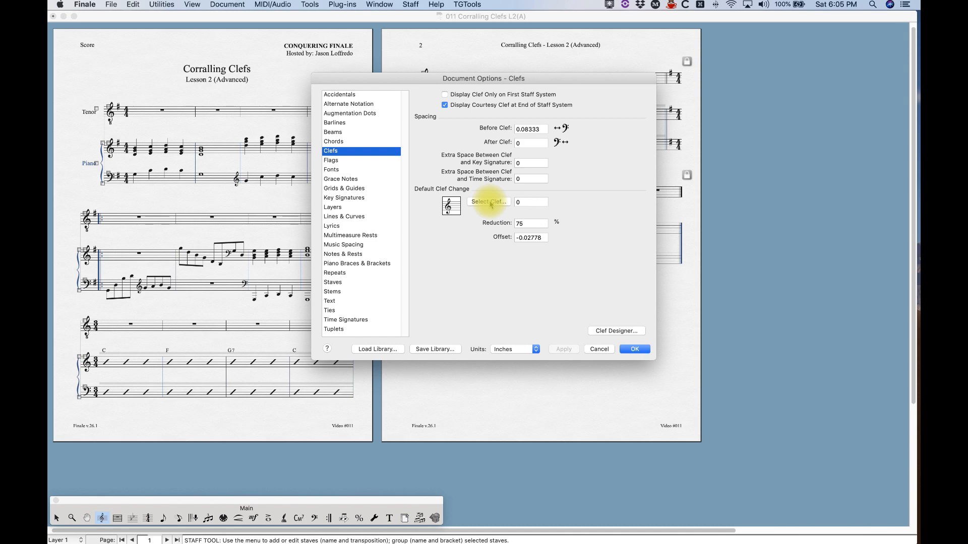
- Set the clef change reduction to 50% and apply it to the score
left_click_drag(426, 76, 507, 94)
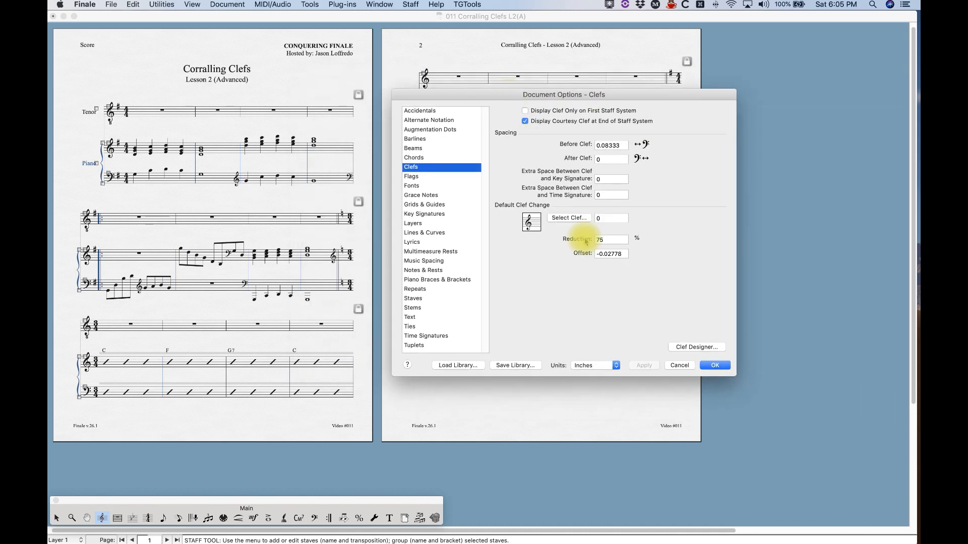
double_click(608, 240)
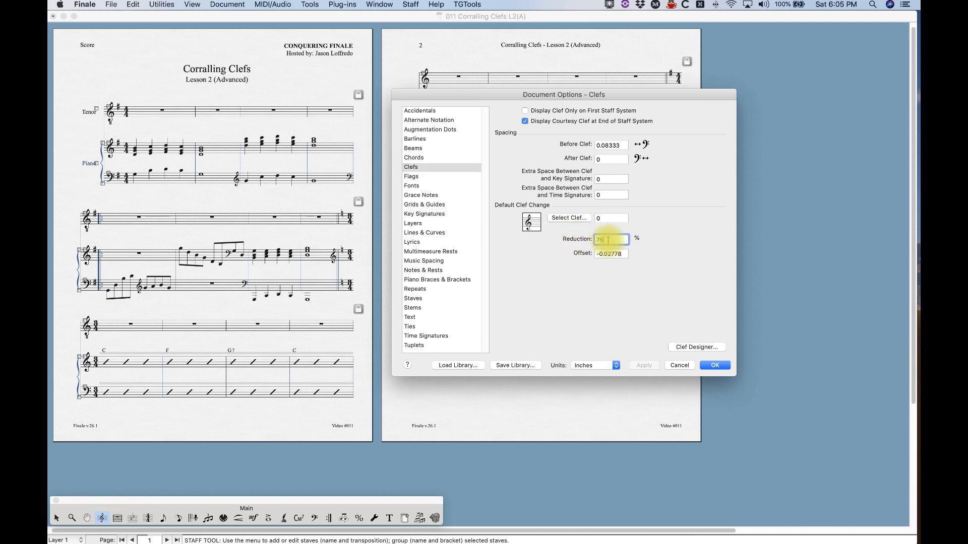
left_click(609, 240)
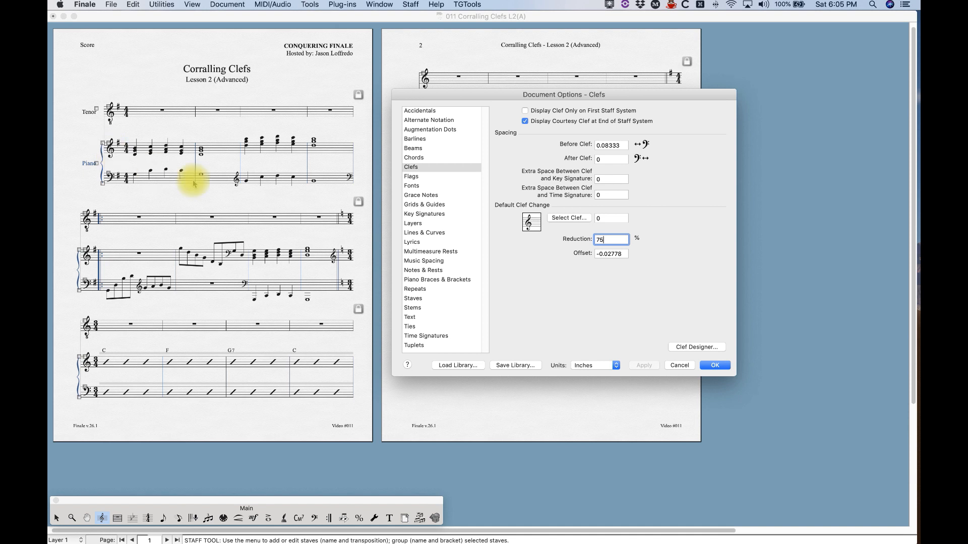
left_click_drag(630, 240, 556, 239)
type("5")
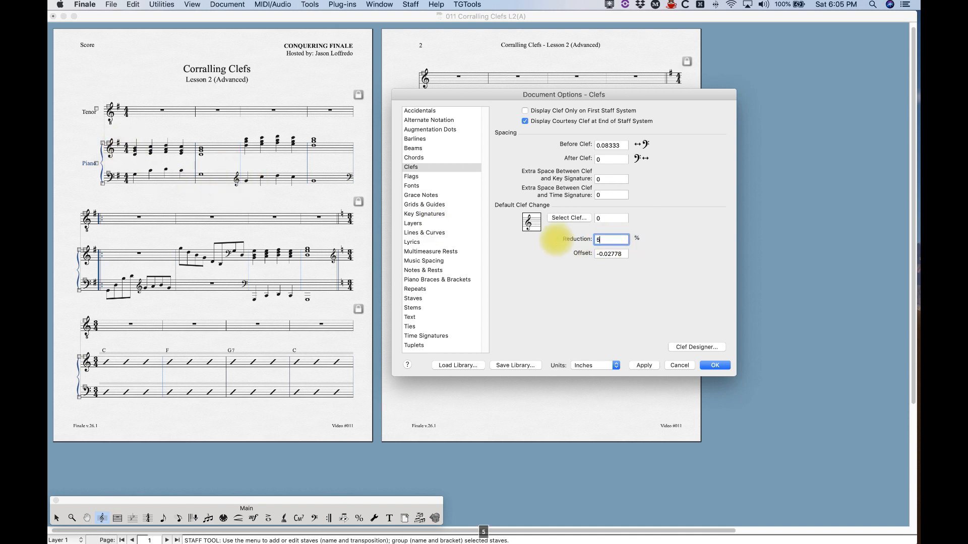
type("0")
left_click(644, 365)
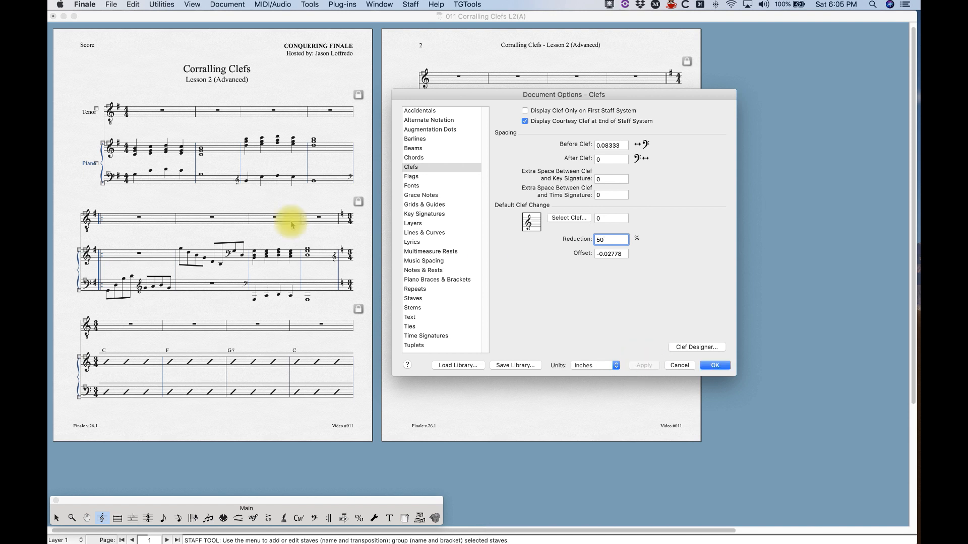
- Return the clef change reduction to 75% and apply it
left_click_drag(611, 240, 556, 237)
type("75")
left_click(644, 365)
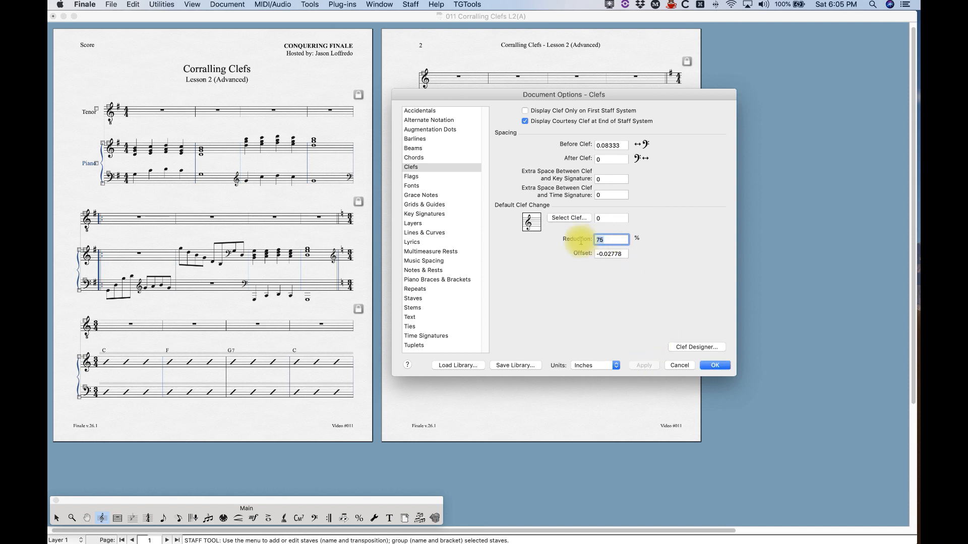
- Try a clef change reduction of 85% on the score and restore it to 75%
type("85")
left_click(644, 366)
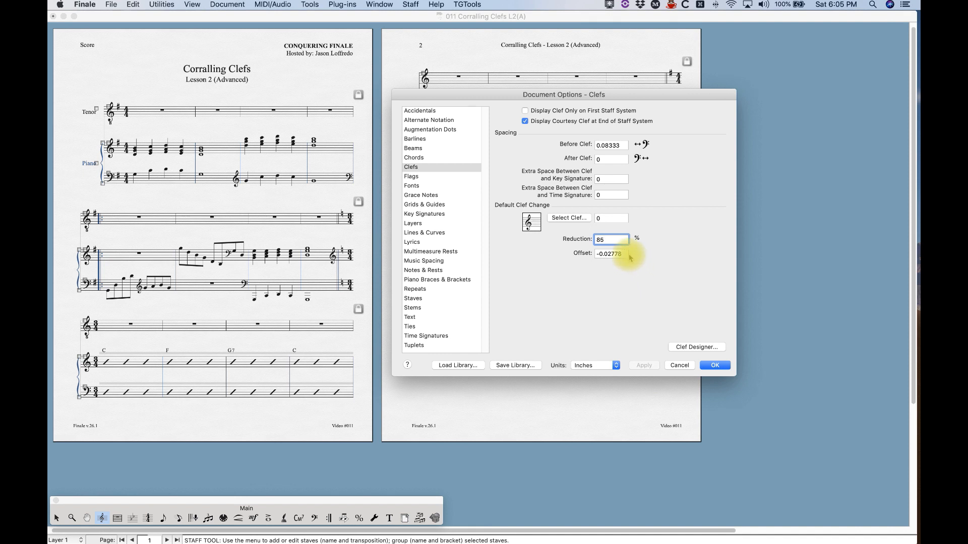
left_click_drag(609, 242, 570, 240)
type("75")
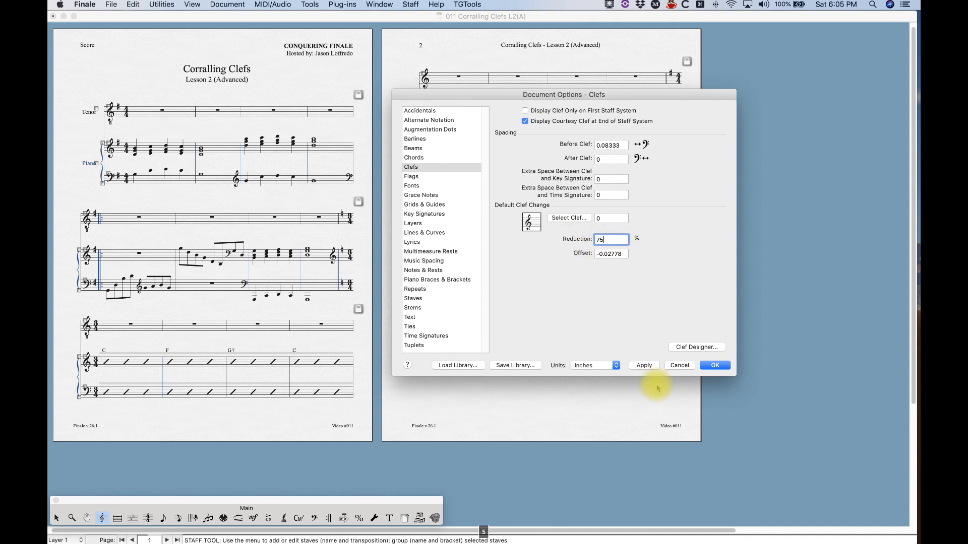
left_click(644, 365)
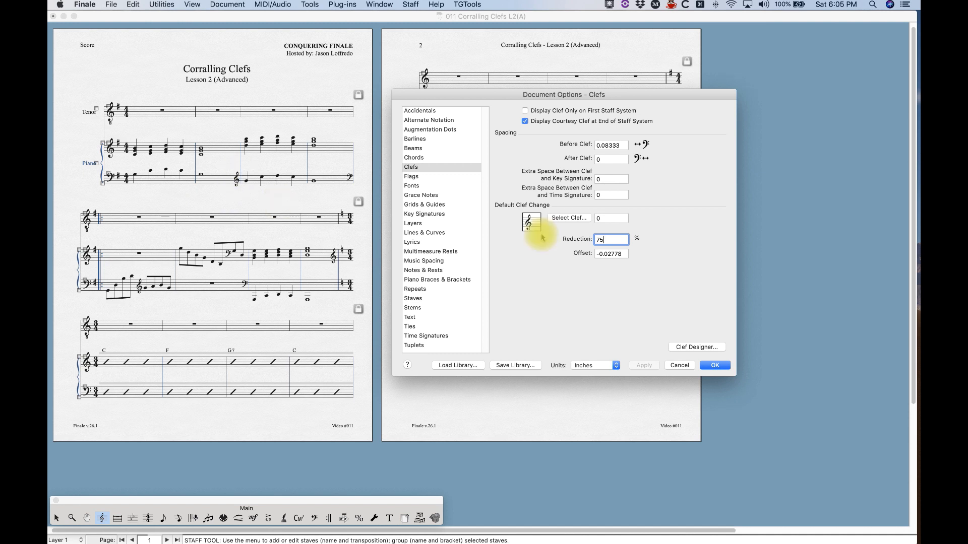
- Apply clef change offsets of -0.5, 0 and 0.5 inches one after another and restore the offset to -0.02778
left_click(611, 255)
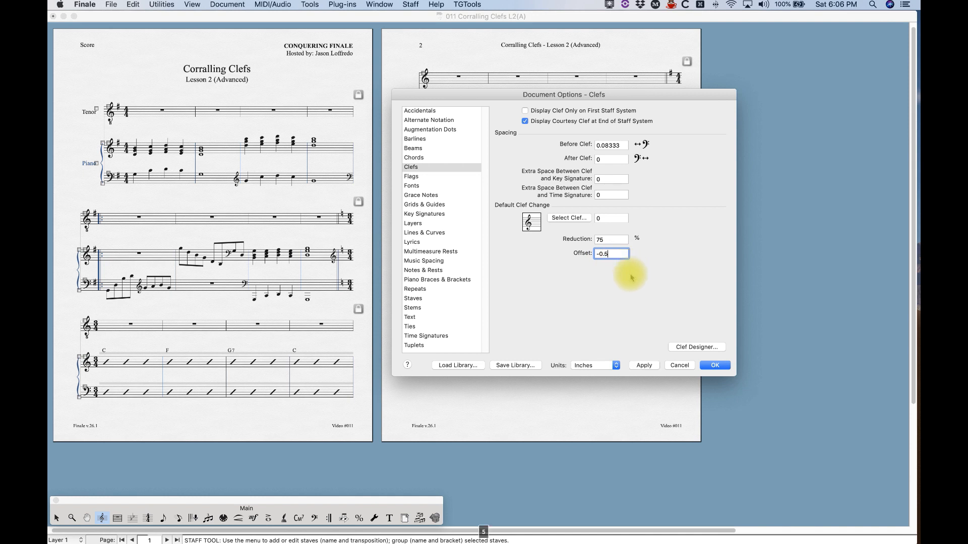
left_click(644, 365)
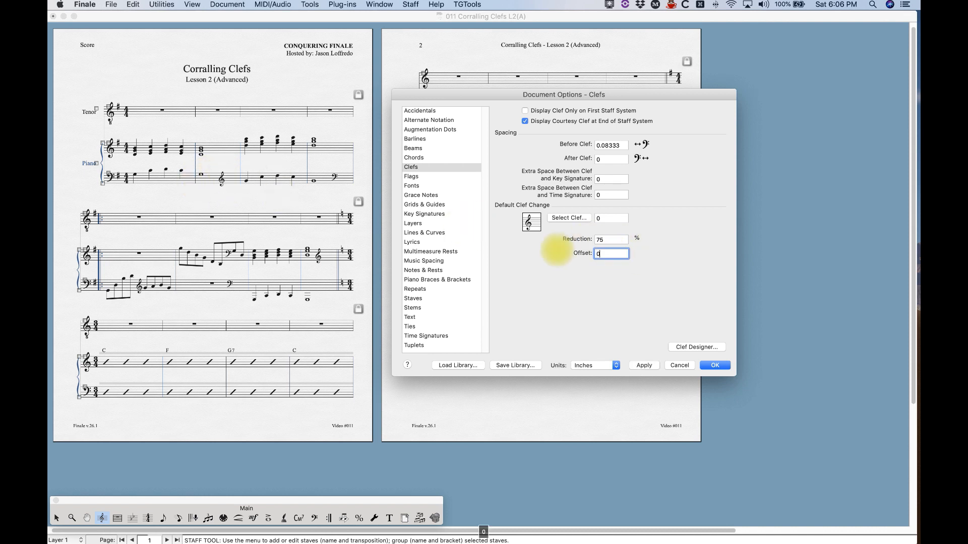
left_click(644, 364)
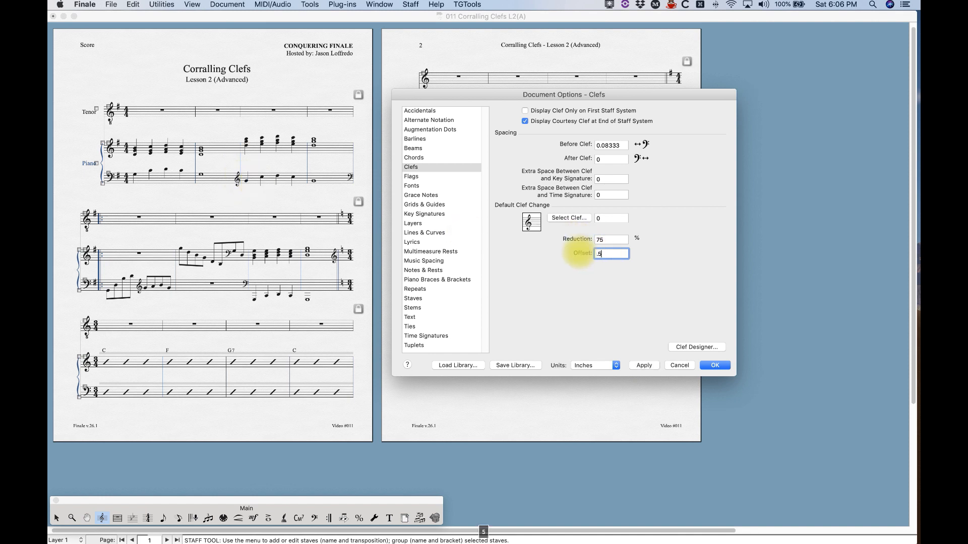
left_click(644, 365)
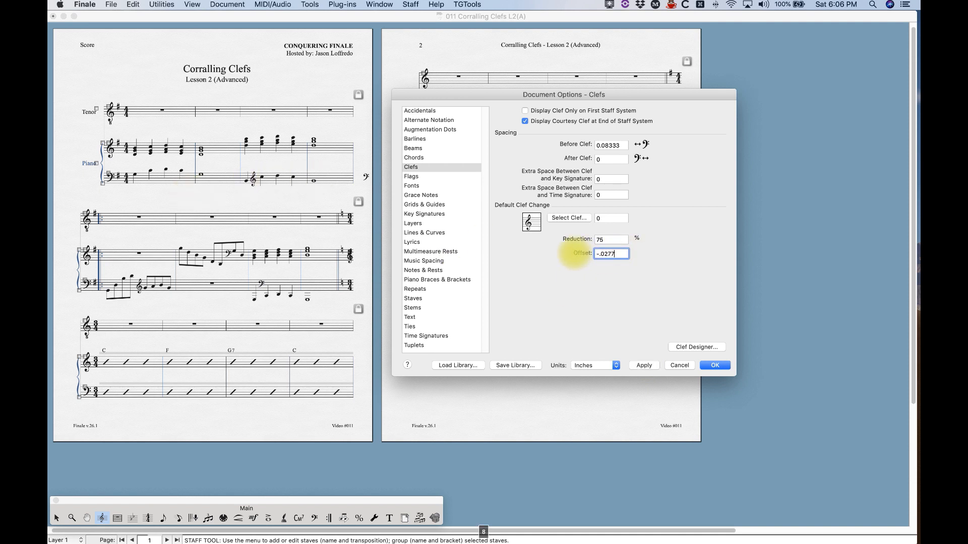
left_click(644, 365)
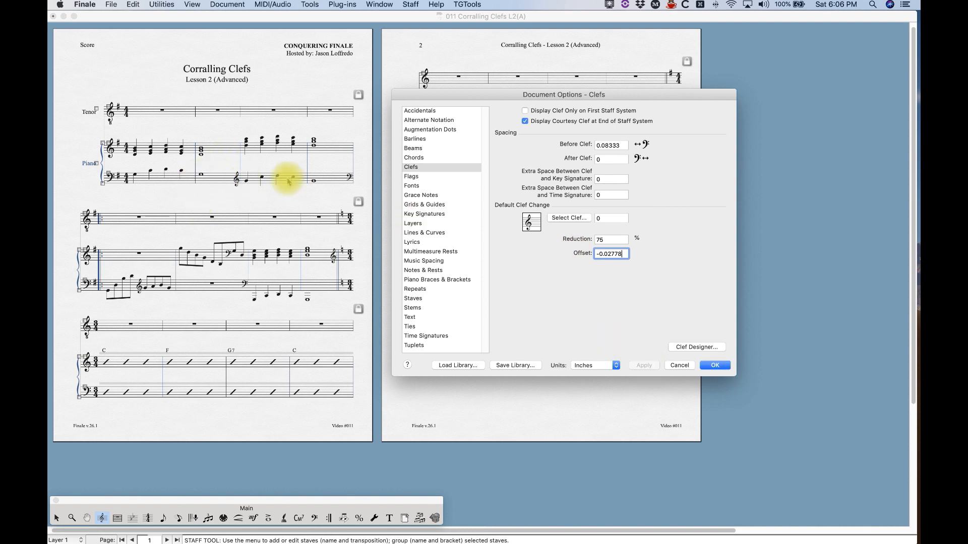
- Apply clef change offsets of -0.5 and 0.5 inches to compare the bass clef at the second ending on page 2
left_click_drag(503, 96, 225, 84)
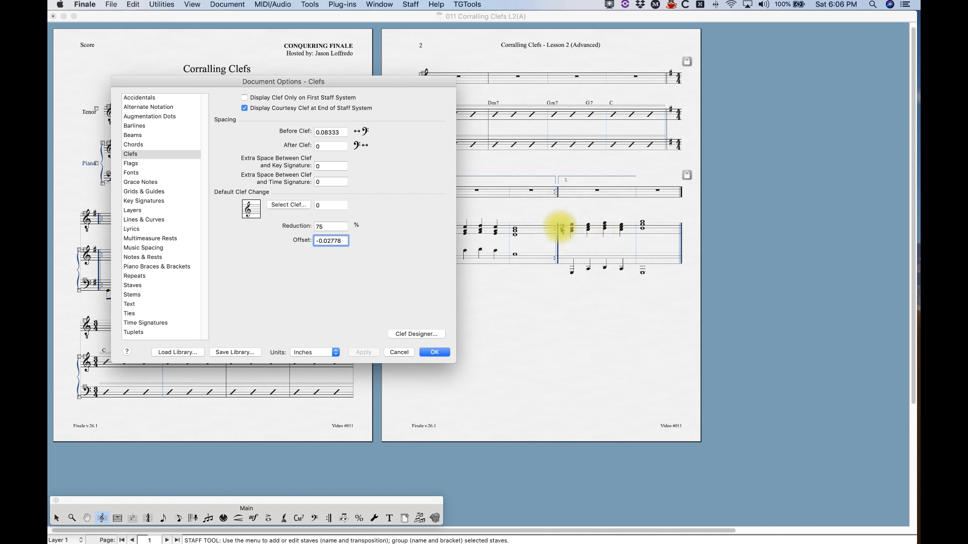
mouse_move(340, 241)
left_mouse_down()
mouse_move(326, 241)
mouse_move(346, 243)
left_mouse_up()
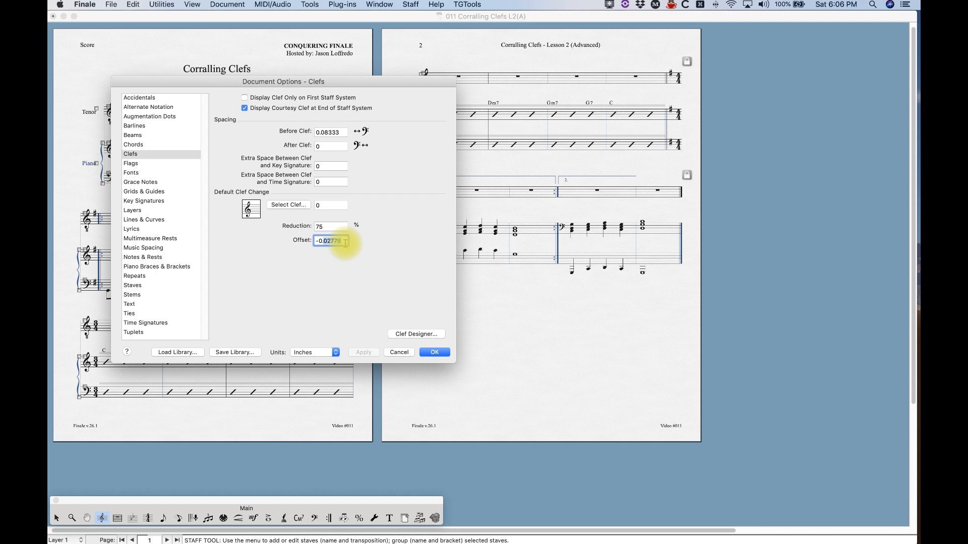
left_click(363, 352)
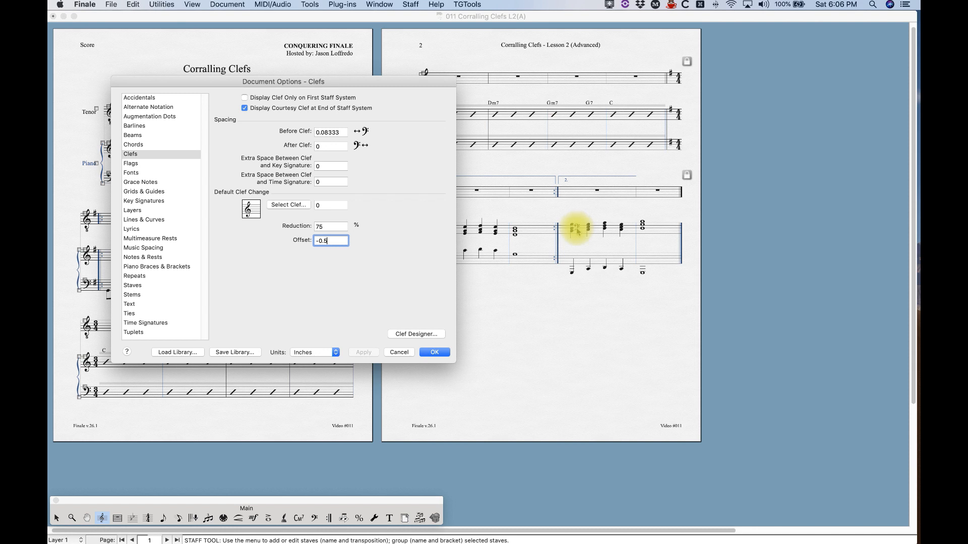
double_click(330, 241)
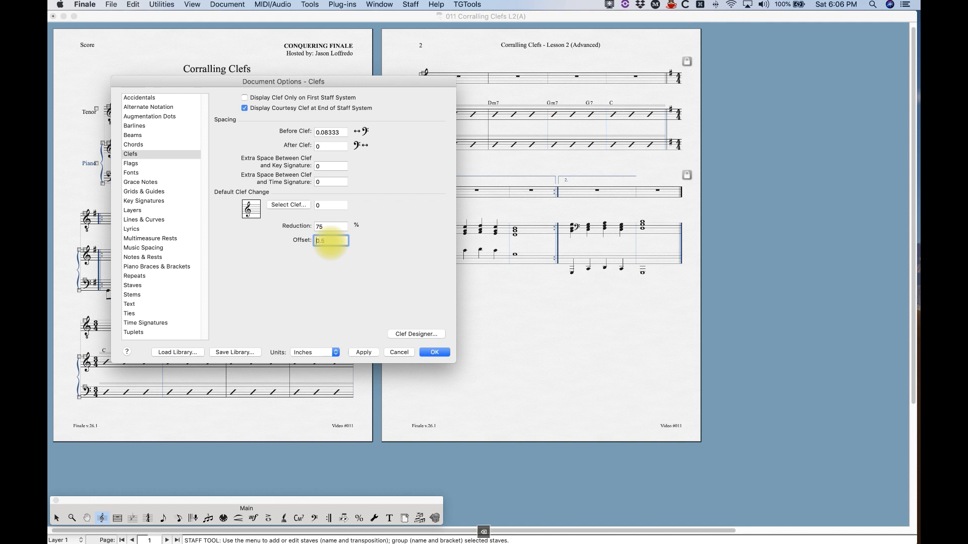
left_click(362, 352)
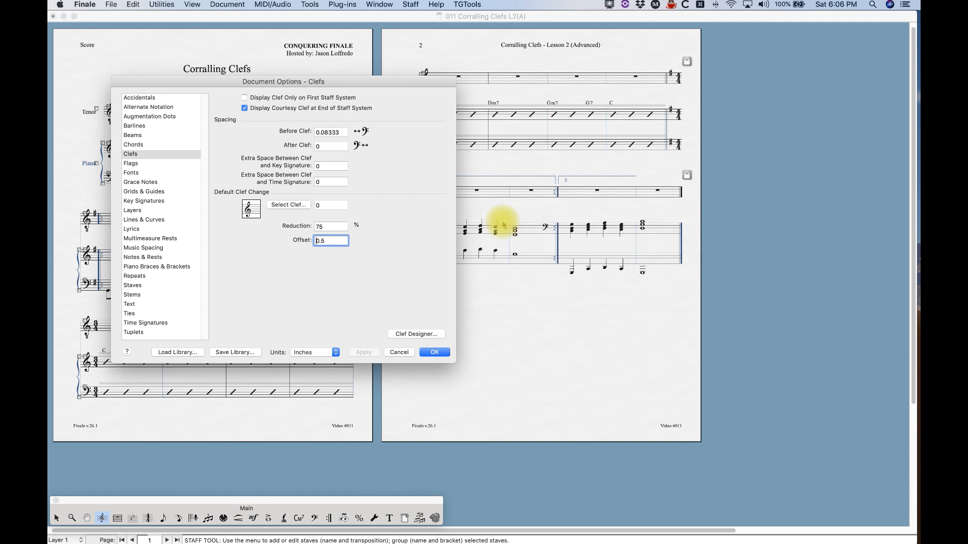
- Set the clef change offset to -0.02778 inches, apply it and accept the document options
left_click_drag(333, 240, 300, 238)
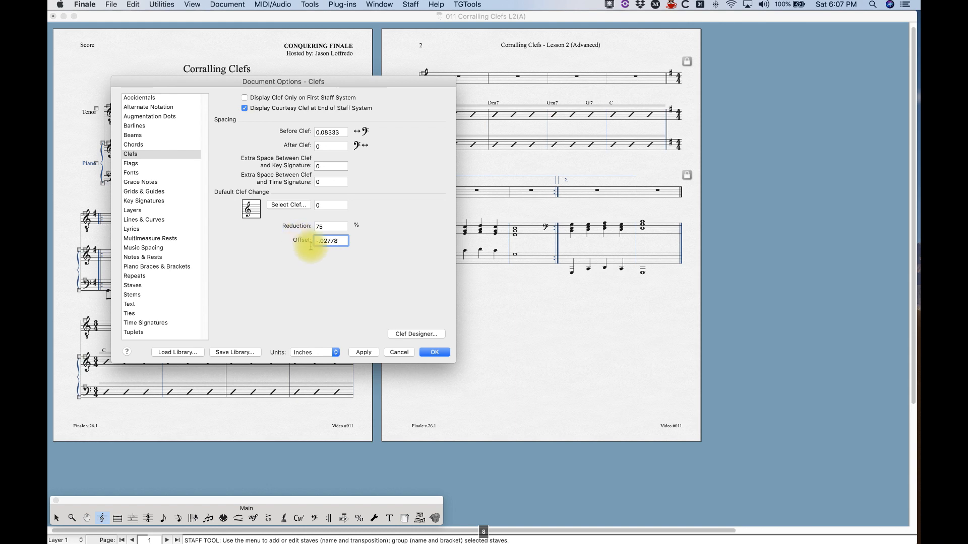
left_click(367, 353)
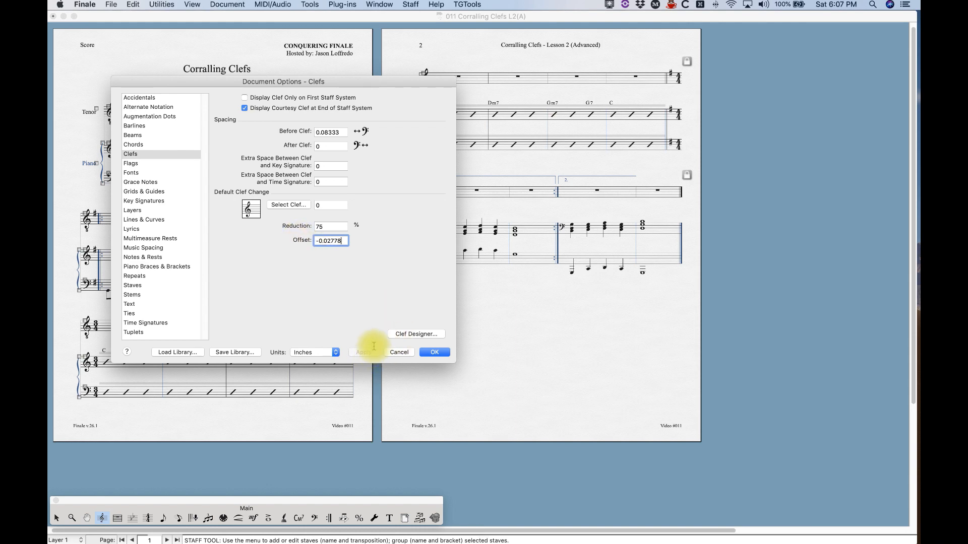
left_click_drag(232, 83, 477, 96)
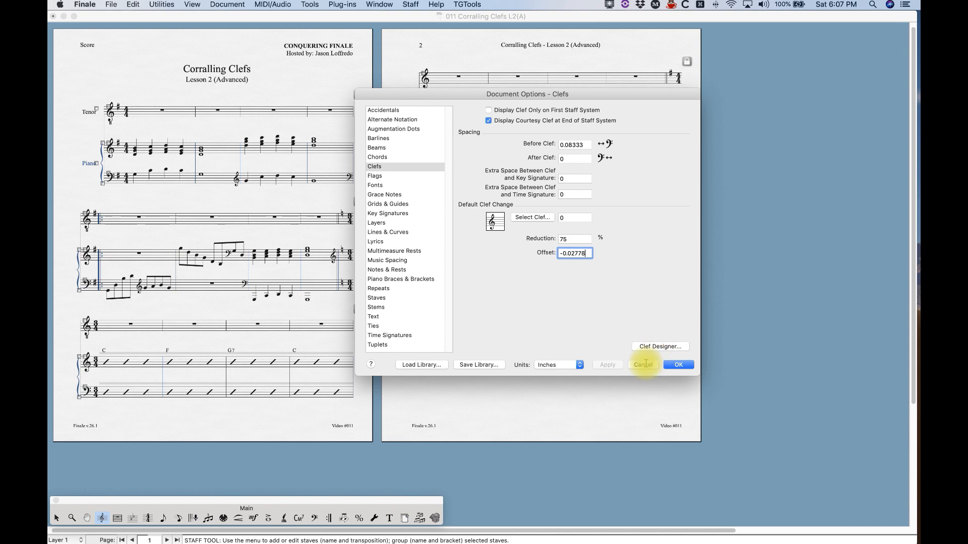
left_click(678, 364)
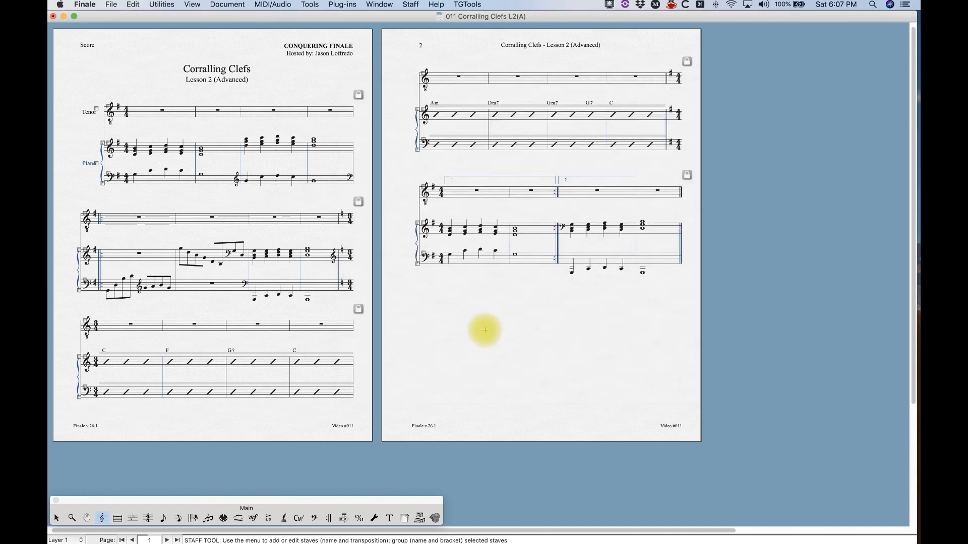
- Open the Clef Designer from the document's clef options with the treble clef selected, keeping the enlarged score in view
key("cmd+equal")
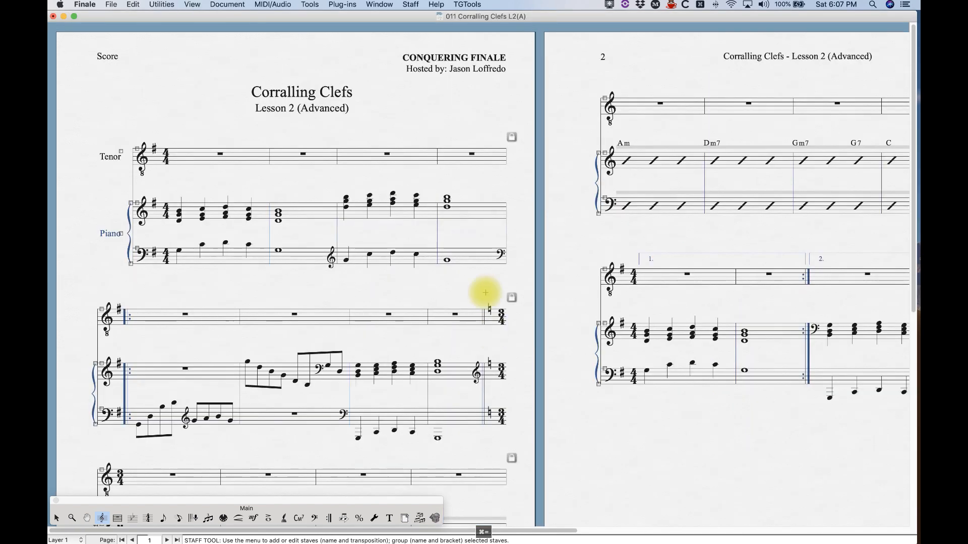
left_click(229, 4)
left_click(333, 219)
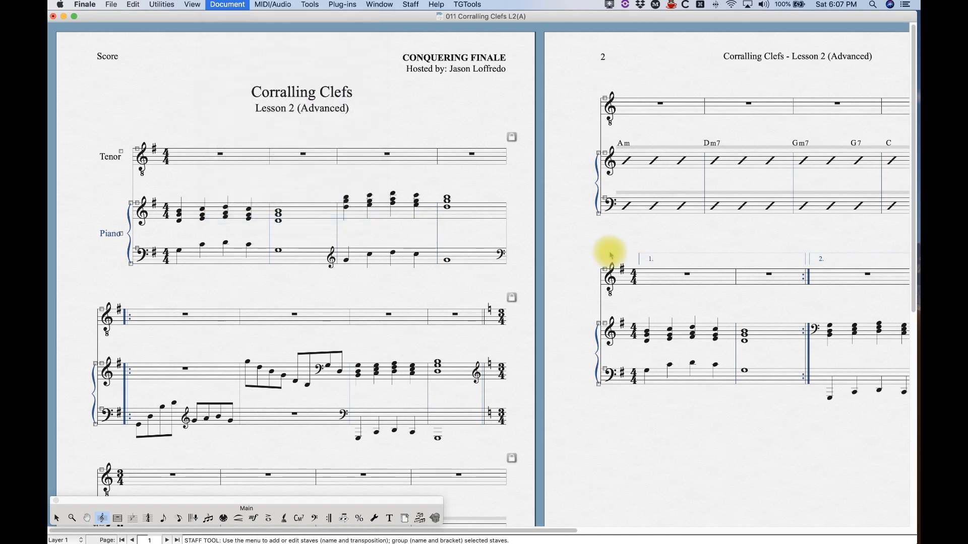
left_click(612, 329)
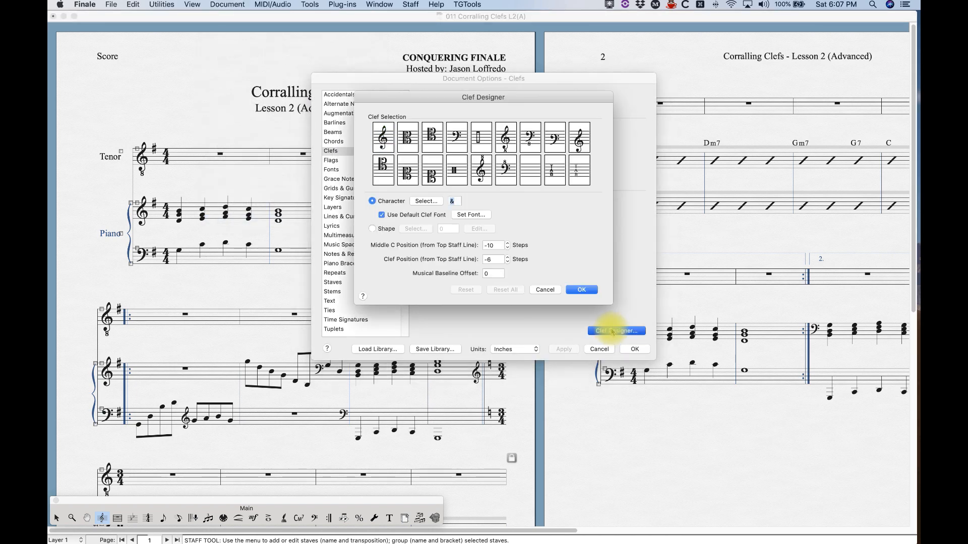
left_click_drag(464, 97, 569, 104)
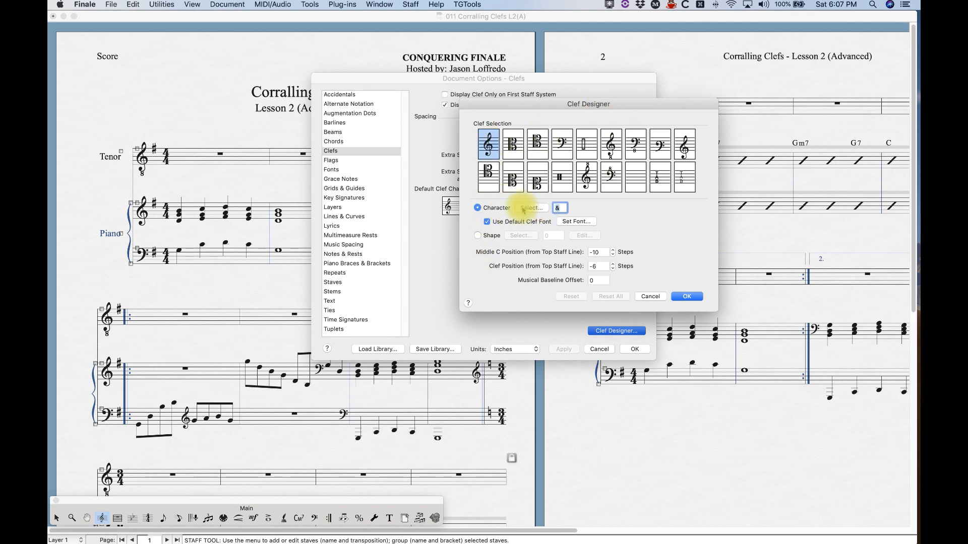
- Replace the treble clef's character with symbol 117, the inverted fermata in the Maestro font, and accept the clef design
left_click(532, 208)
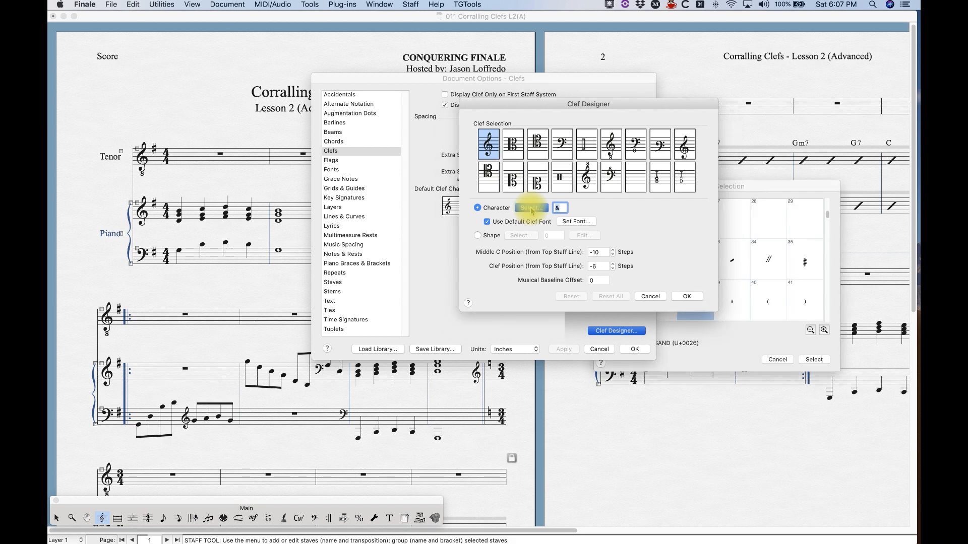
scroll(827, 227, "down", 5)
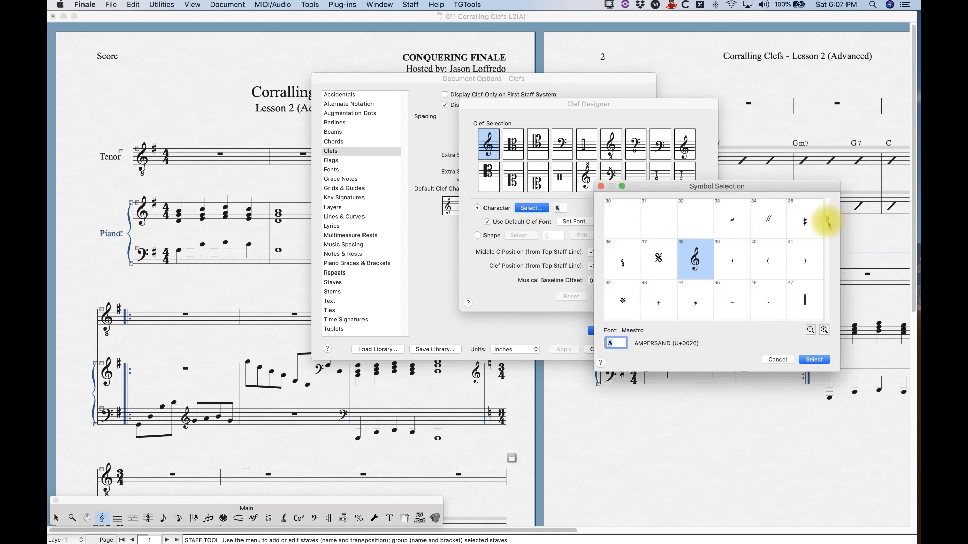
left_click_drag(826, 238, 822, 261)
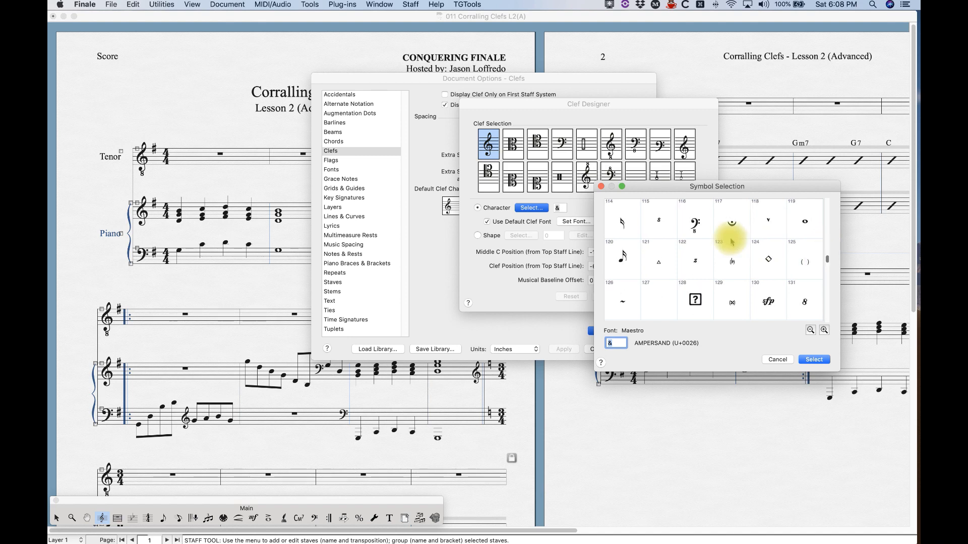
left_click(731, 222)
left_click(809, 359)
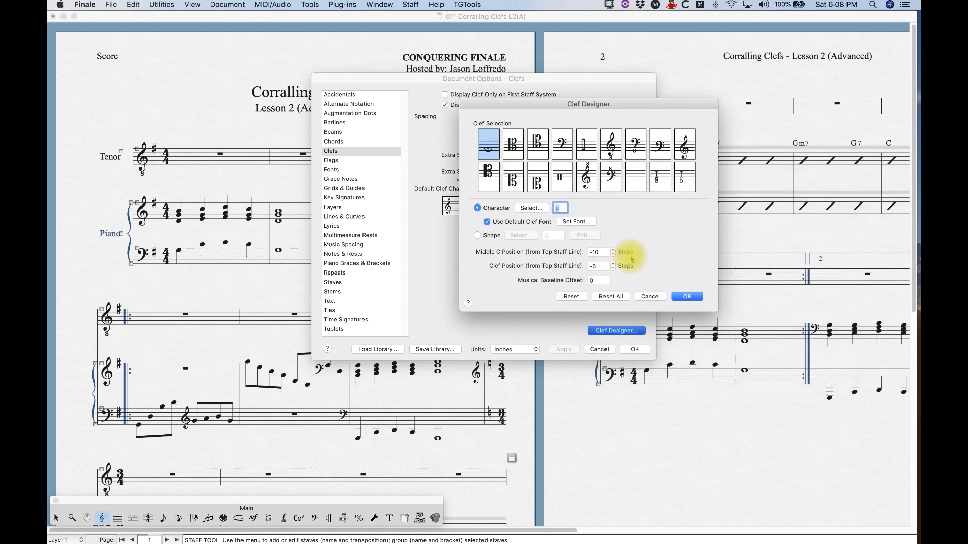
left_click(687, 297)
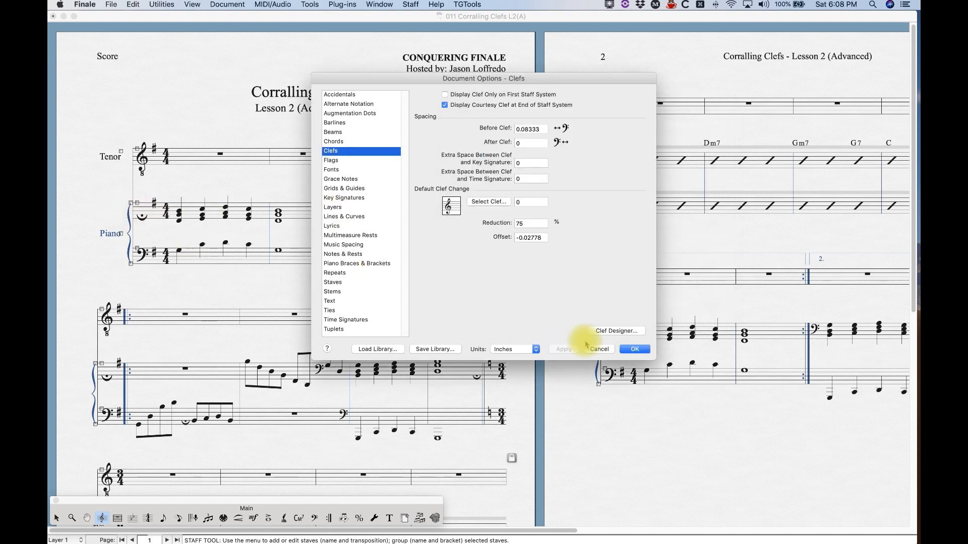
- Reopen the Clef Designer and reset the first clef to its original treble symbol
left_click(604, 333)
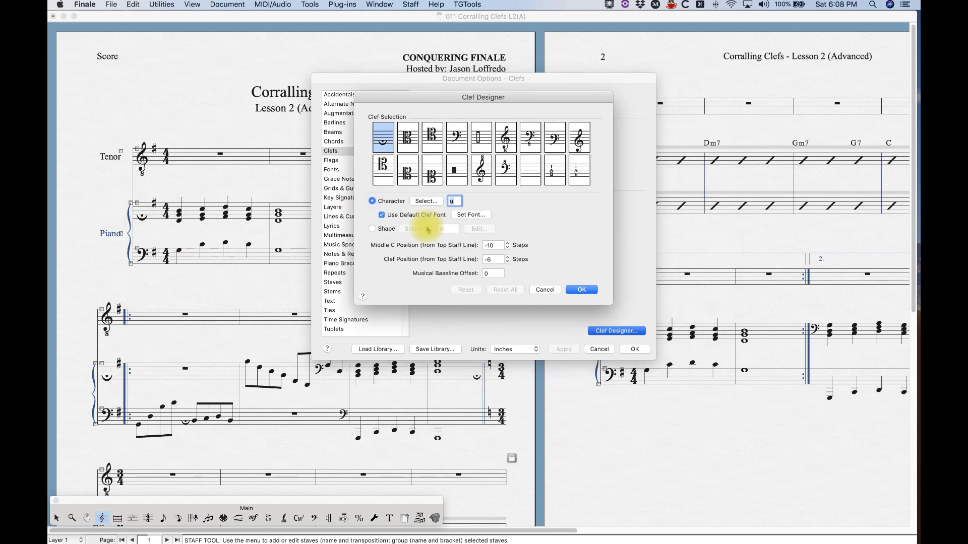
left_click(403, 216)
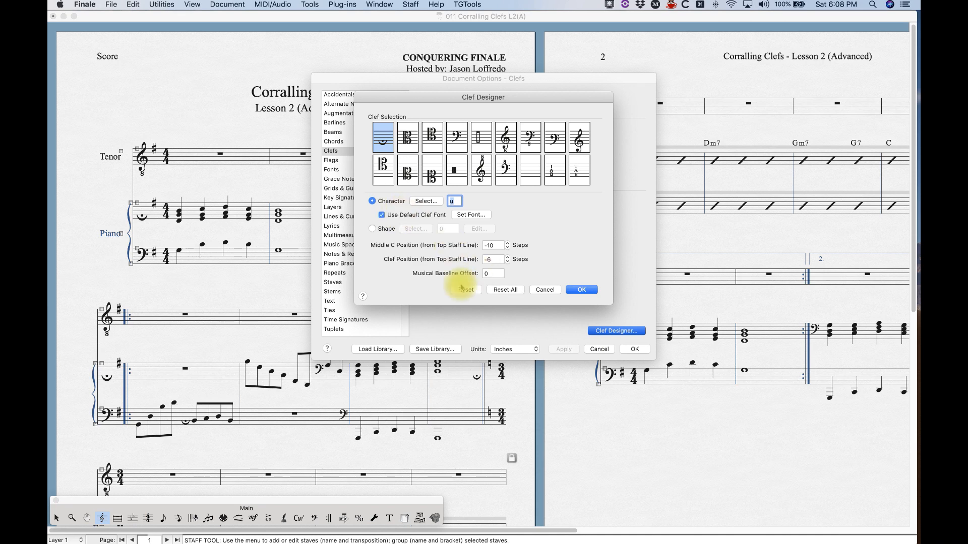
left_click(465, 291)
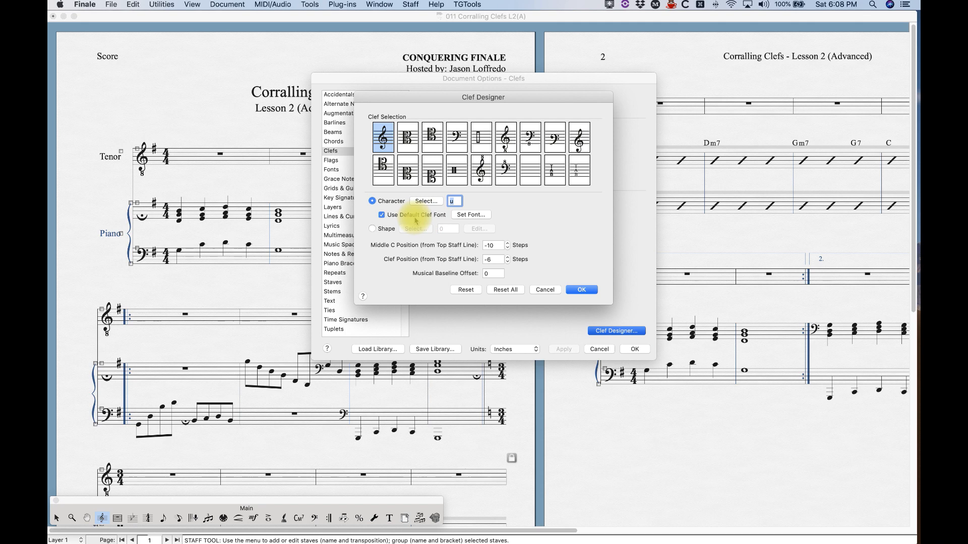
- Set the font for the first clef's character to Jazz at size 24
left_click(470, 215)
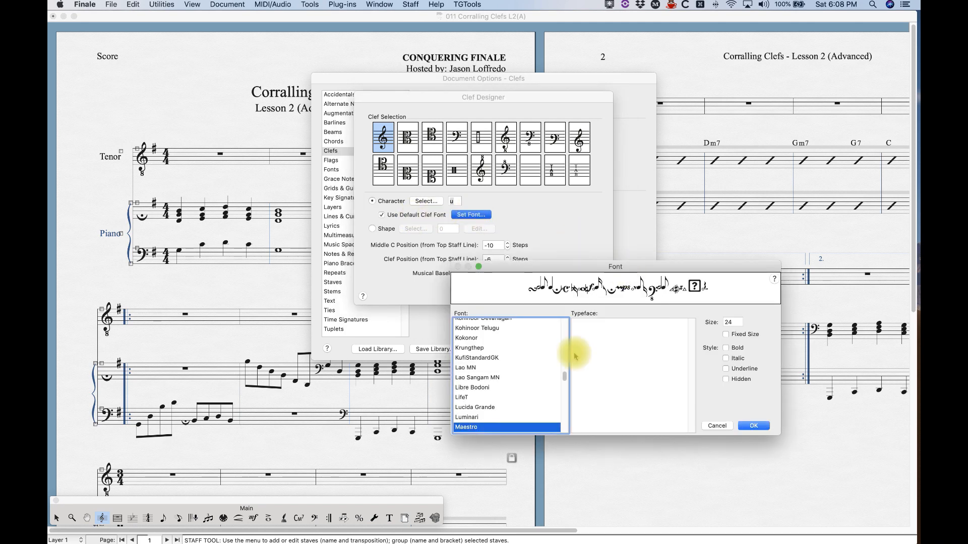
left_click_drag(565, 377, 566, 373)
left_click(464, 339)
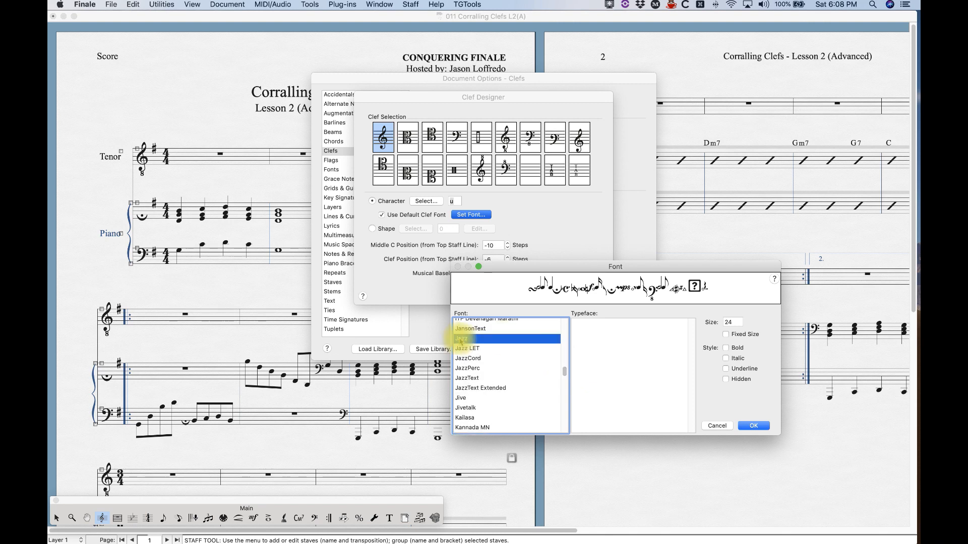
left_click(753, 425)
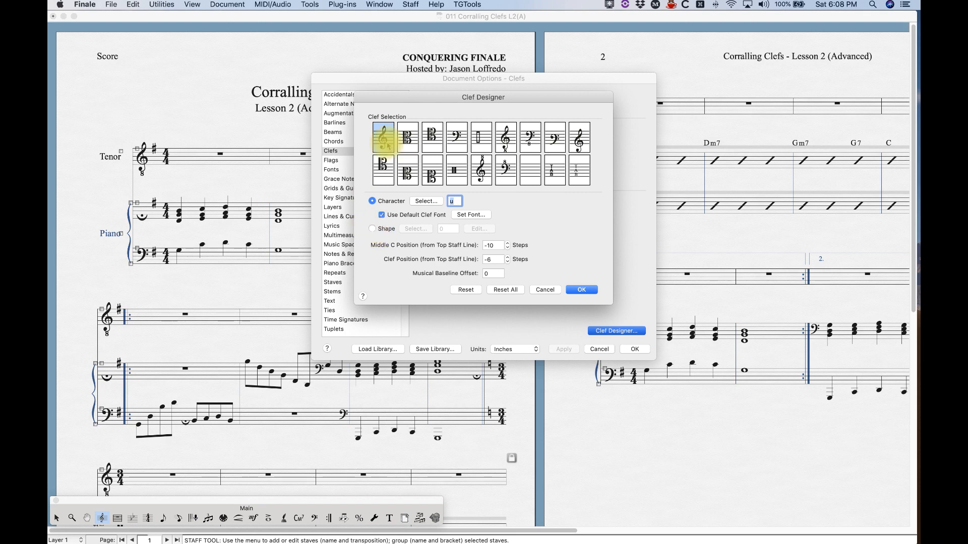
- Replace the treble clef with shape 4, the trill with a flat, and accept both the clef design and the document options
left_click(373, 230)
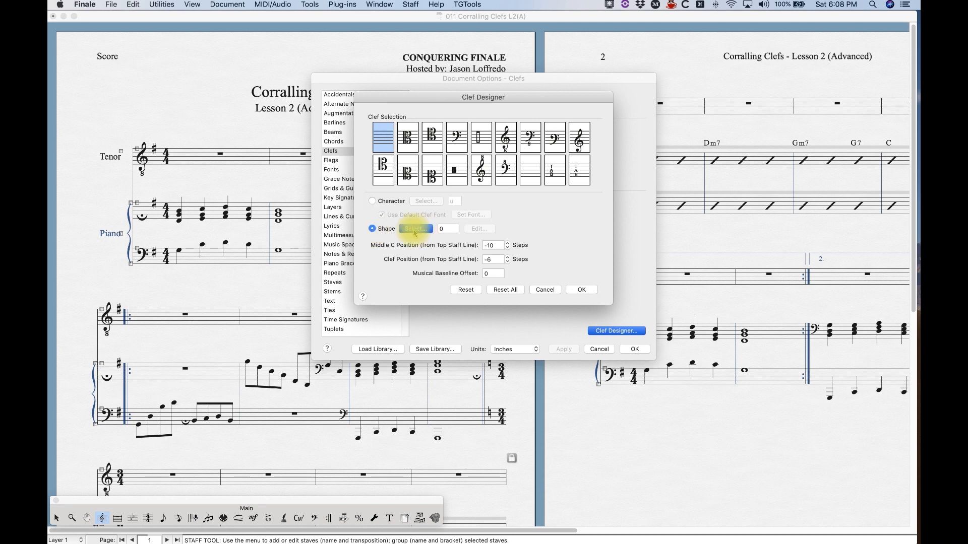
left_click(415, 229)
left_click_drag(628, 222, 624, 194)
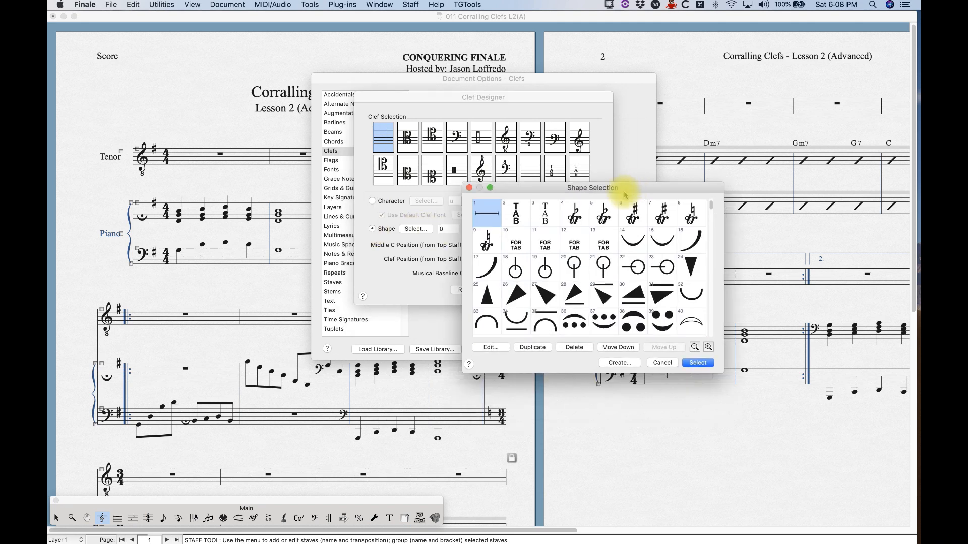
scroll(575, 268, "down", 8)
scroll(575, 268, "up", 6)
scroll(575, 269, "up", 2)
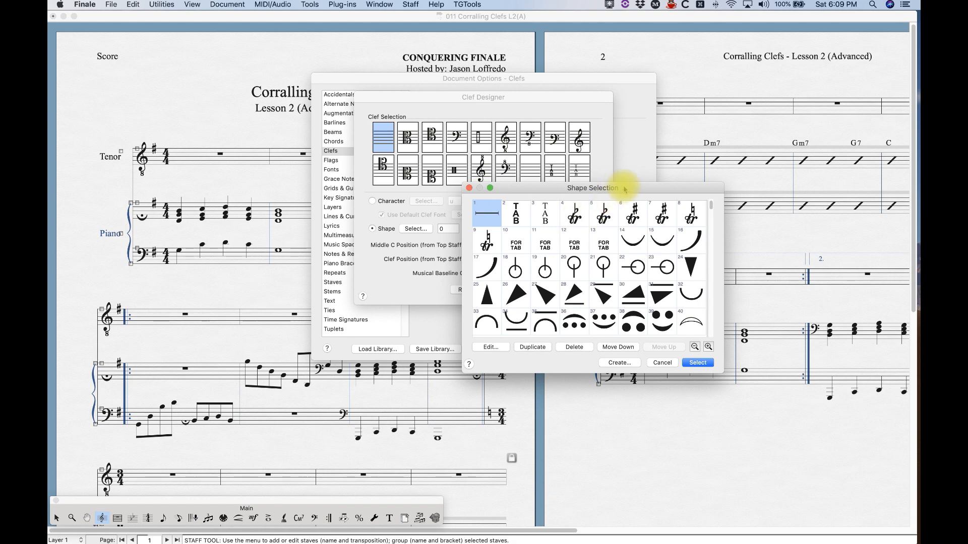
left_click_drag(625, 189, 627, 200)
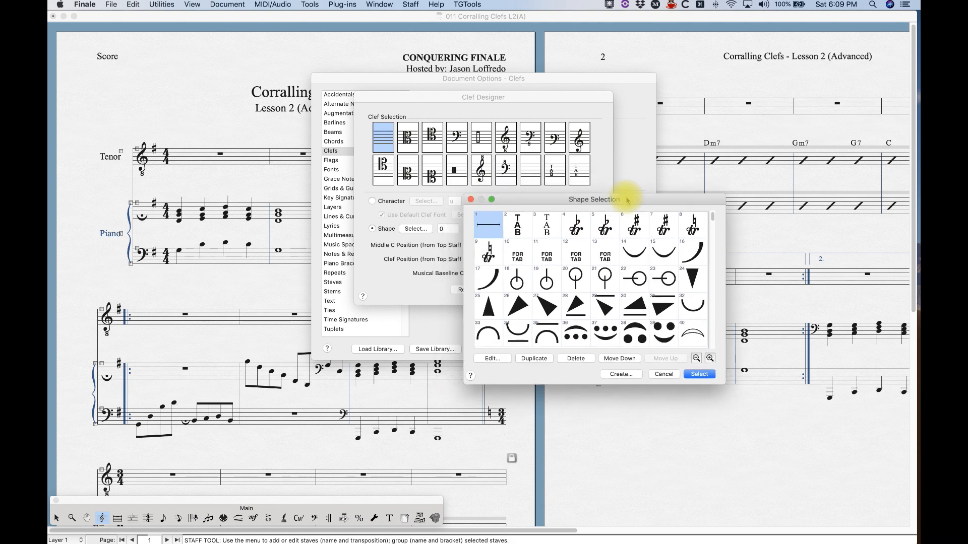
left_click(575, 226)
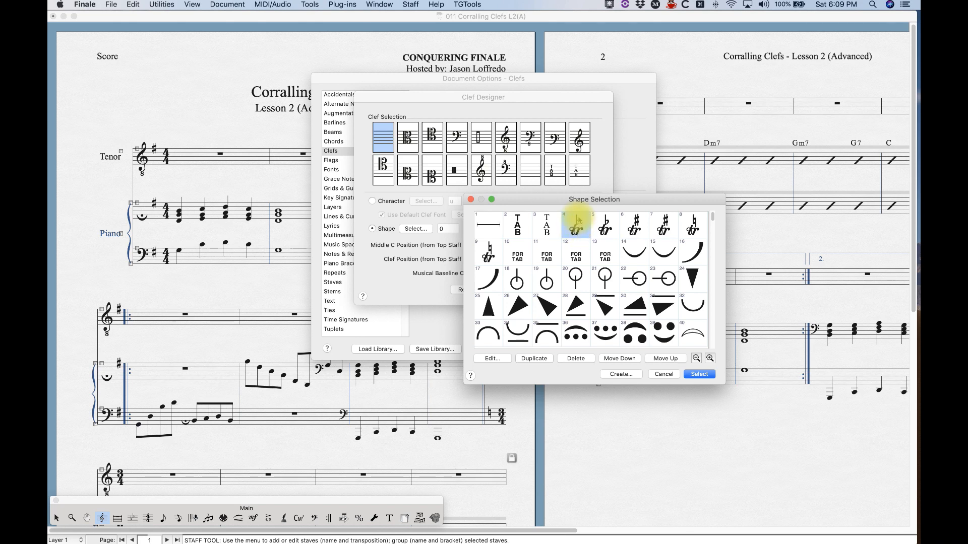
left_click(698, 374)
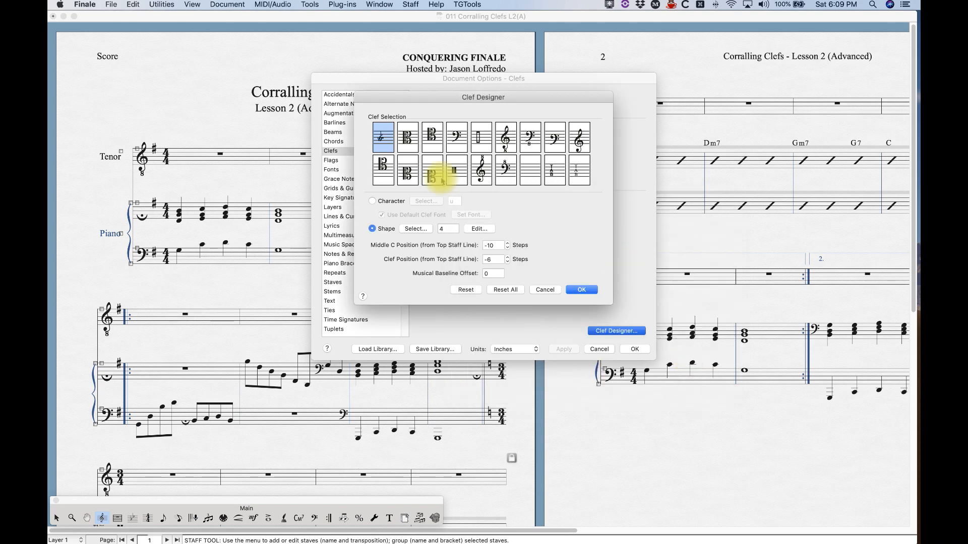
left_click(581, 289)
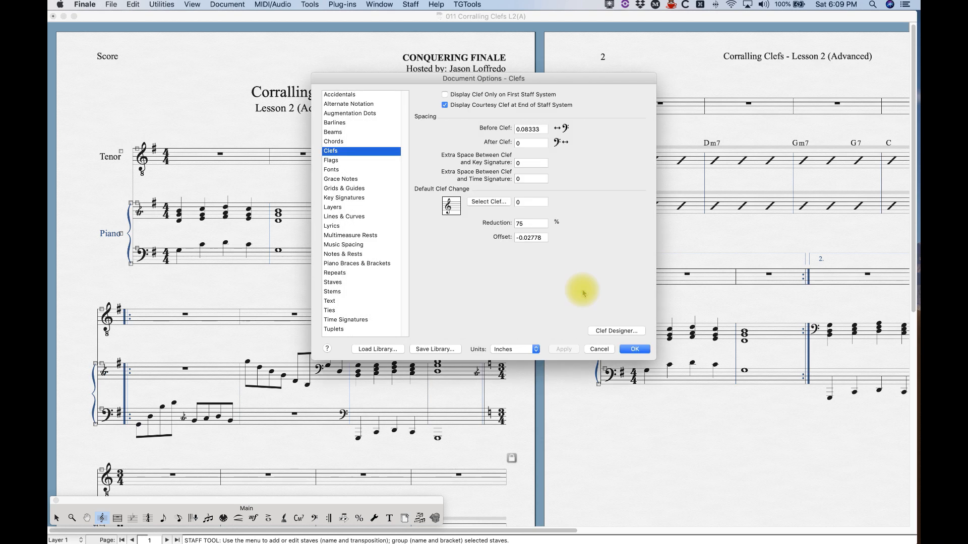
left_click(634, 349)
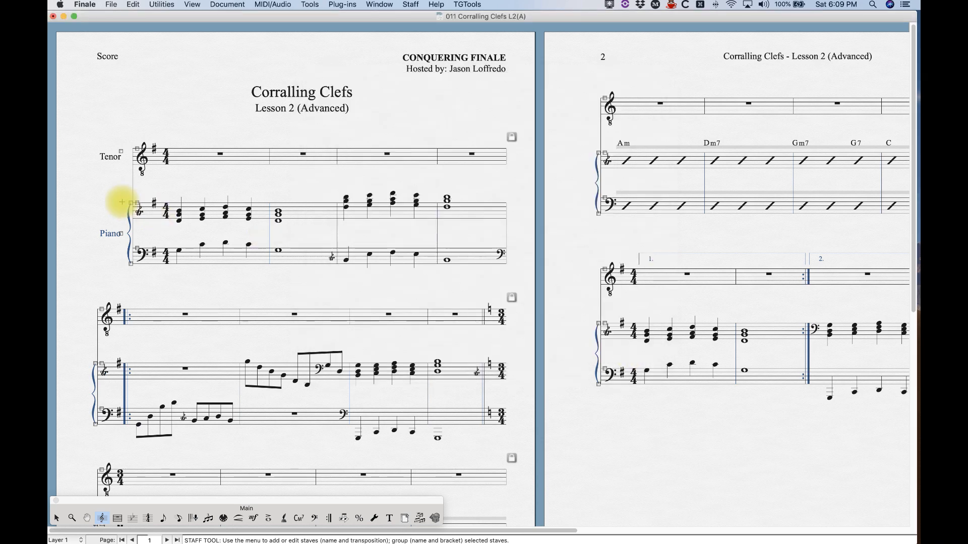
- Reopen the Clef Designer from the document's clef options and compare the first clef's character and shape versions
left_click(211, 4)
left_click(250, 222)
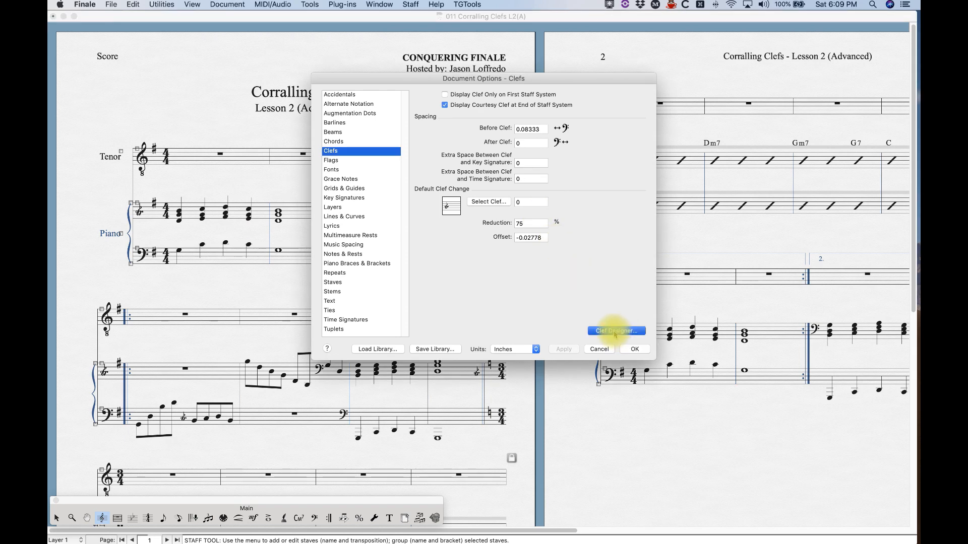
left_click(616, 330)
left_click(373, 201)
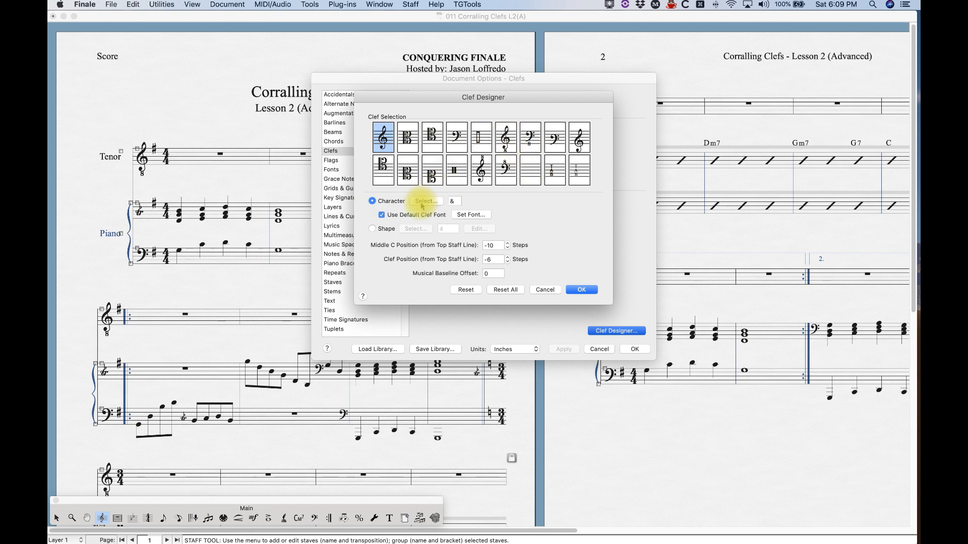
left_click(373, 229)
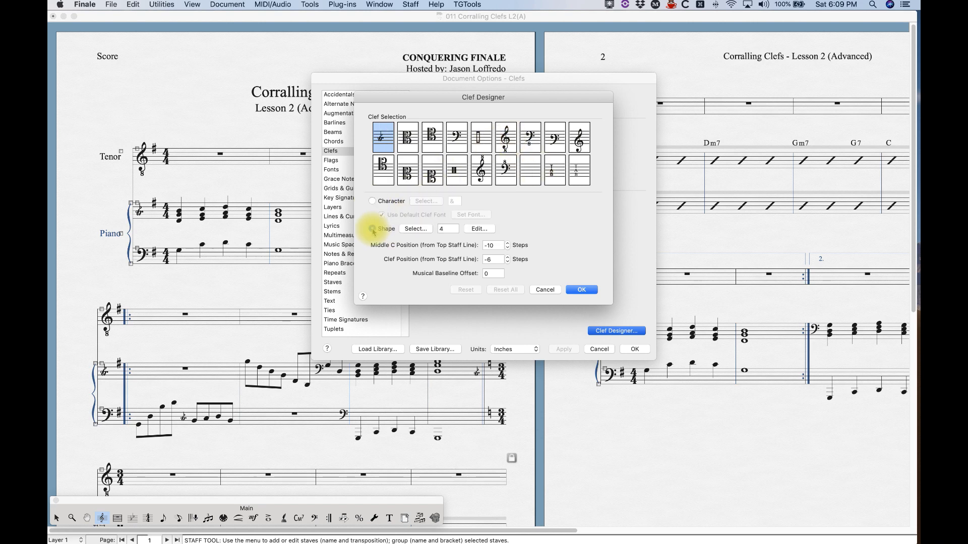
- Create a new clef shape in the Shape Designer with two crossing lines enclosed by a tall rectangle around the staff lines
left_click(416, 228)
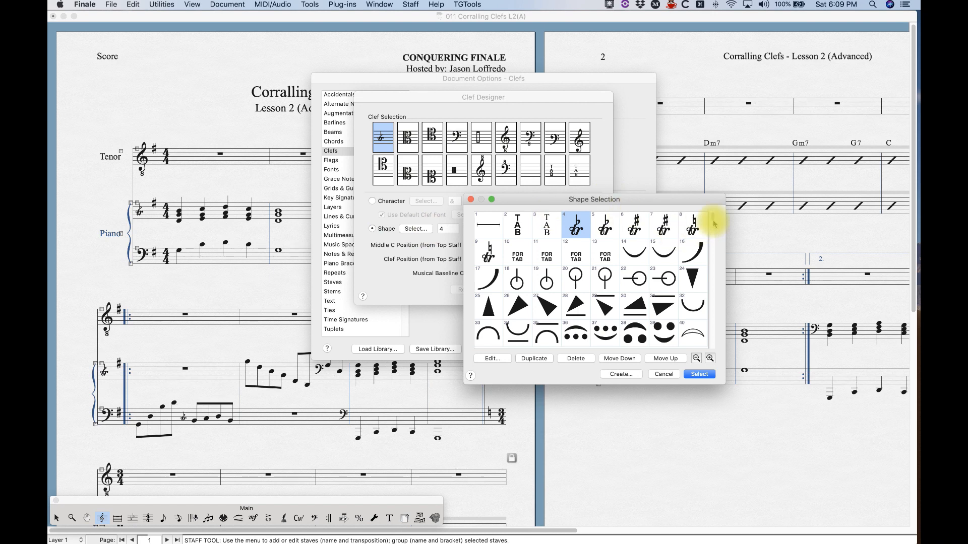
scroll(702, 318, "down", 10)
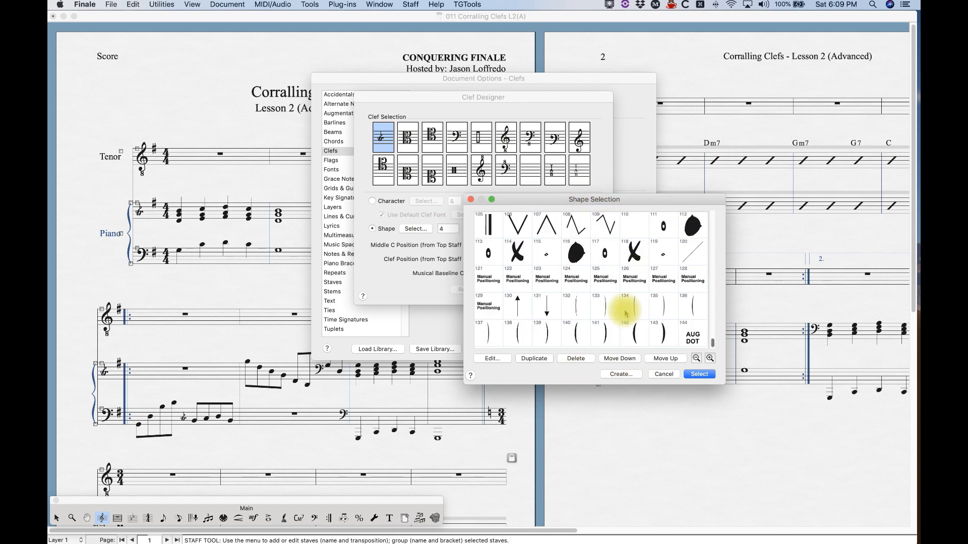
left_click(621, 374)
left_click_drag(450, 108, 572, 131)
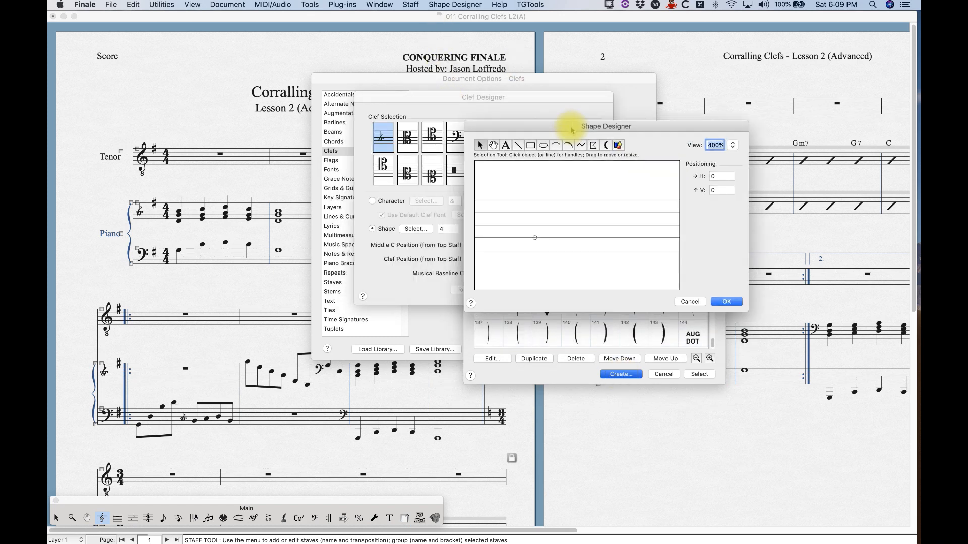
left_click(544, 234)
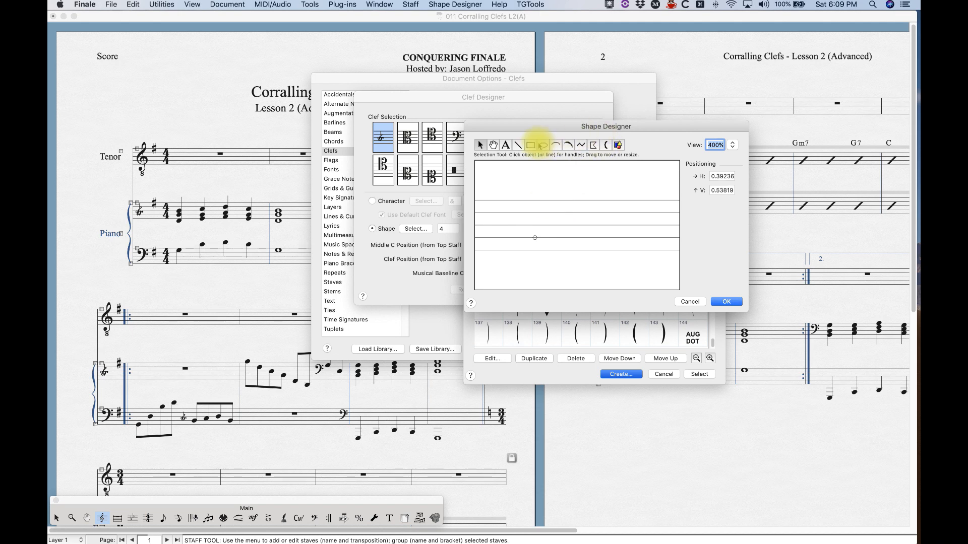
left_click(517, 149)
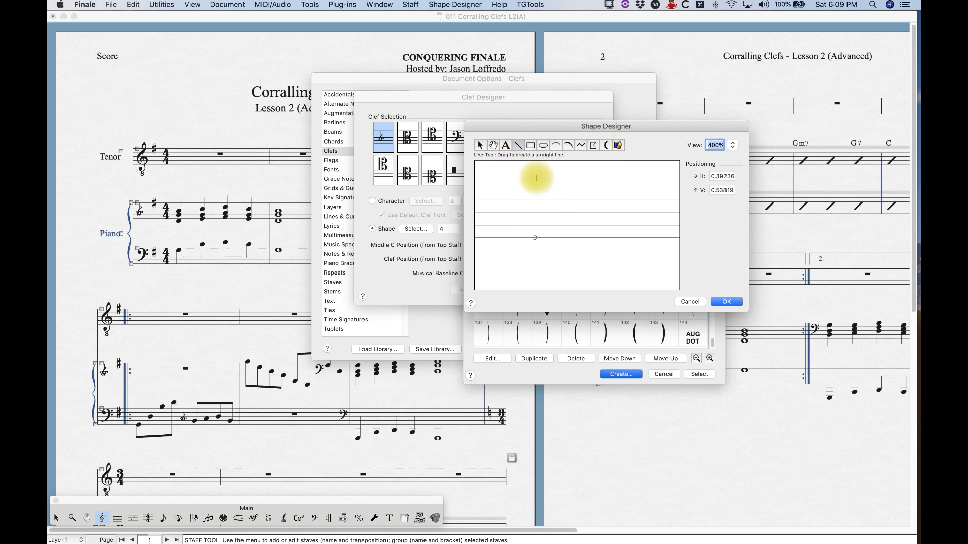
mouse_move(535, 244)
left_mouse_down()
mouse_move(552, 195)
mouse_move(570, 256)
left_mouse_up()
left_click(531, 145)
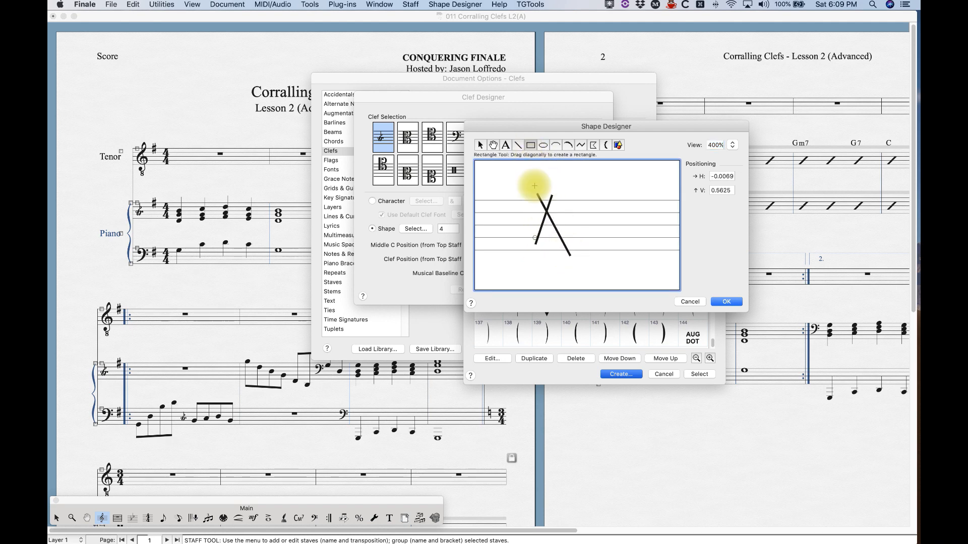
left_click_drag(532, 189, 577, 268)
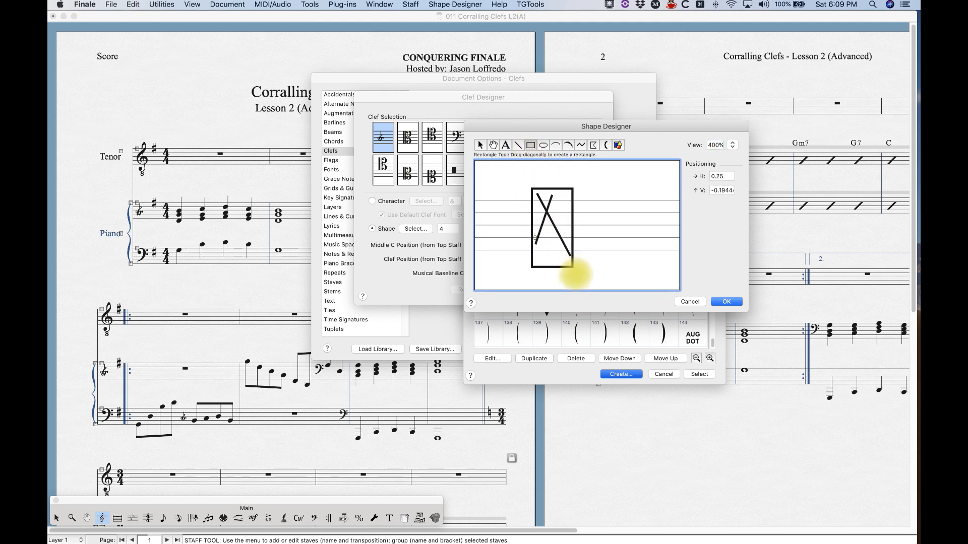
- Add a curve across the crossed lines and a tall ellipse overlapping the right part of the rectangle
left_click(555, 146)
left_click_drag(586, 213, 534, 238)
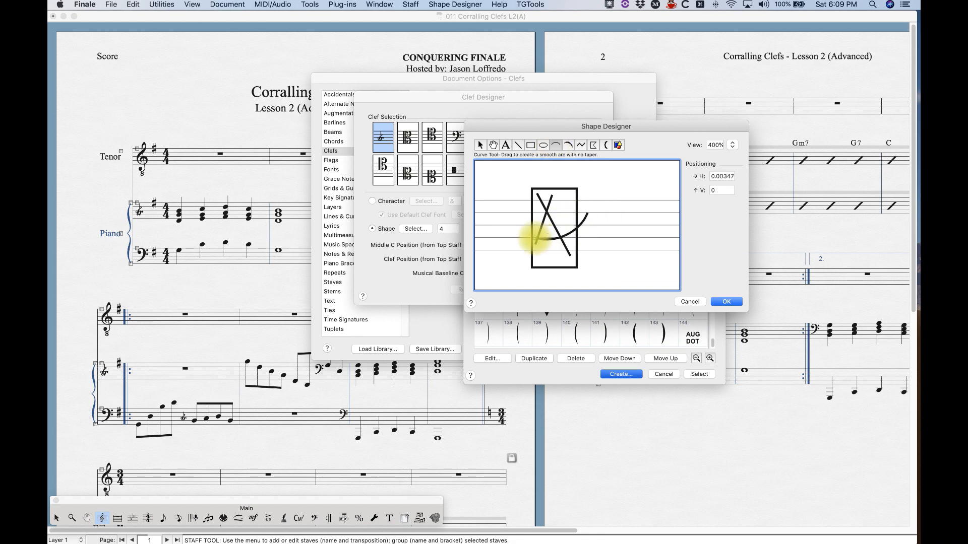
left_click(543, 145)
mouse_move(544, 179)
left_mouse_down()
mouse_move(579, 259)
mouse_move(594, 265)
left_mouse_up()
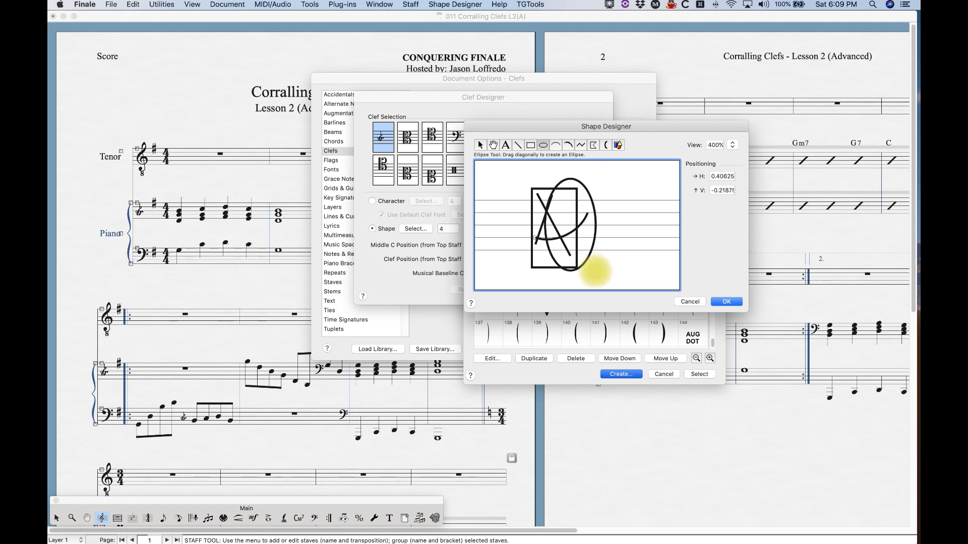
- Accept the drawn shape, assign it to the first clef and accept the clef design
left_click(727, 303)
left_click(698, 373)
left_click(383, 137)
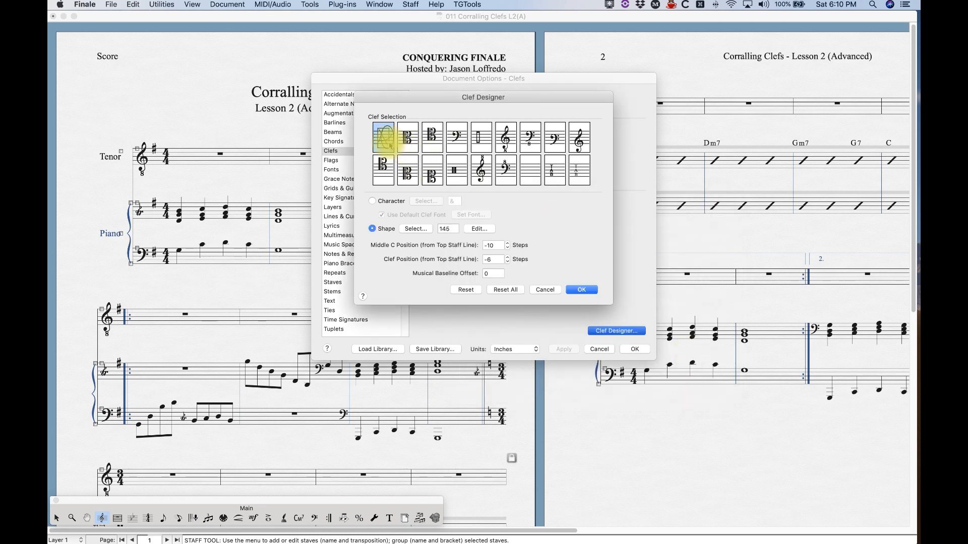
left_click(581, 290)
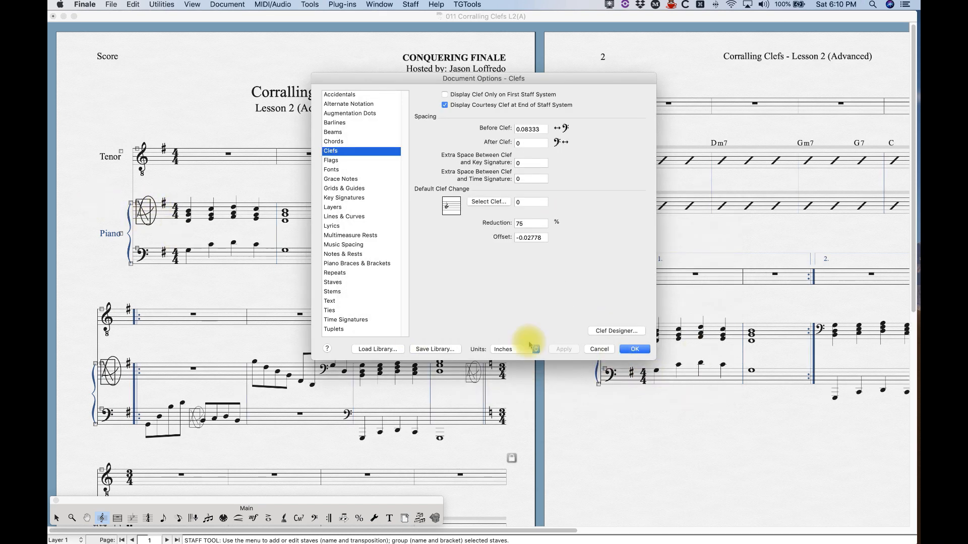
- Reopen the Clef Designer, reset the first clef to its treble clef character and accept the clef design
left_click(621, 333)
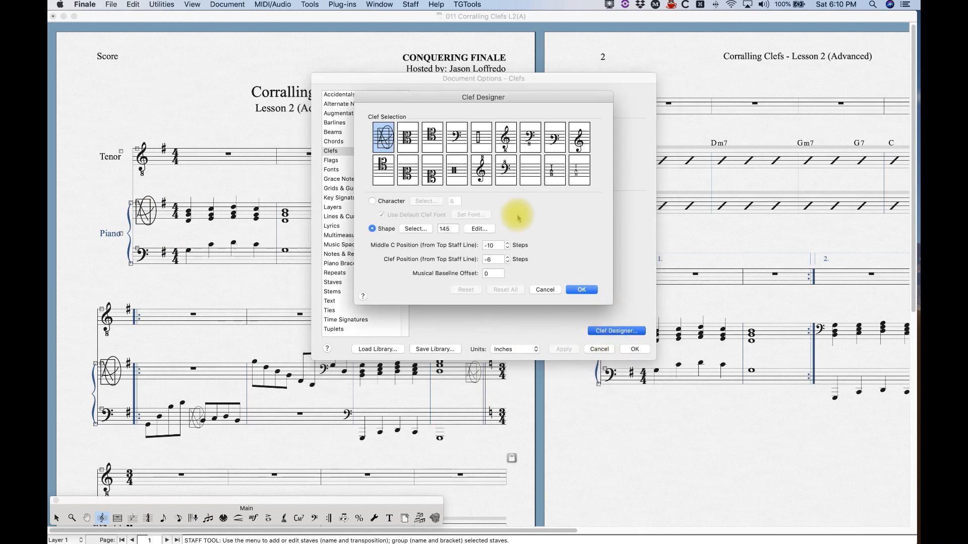
left_click(372, 201)
left_click(467, 291)
left_click(582, 289)
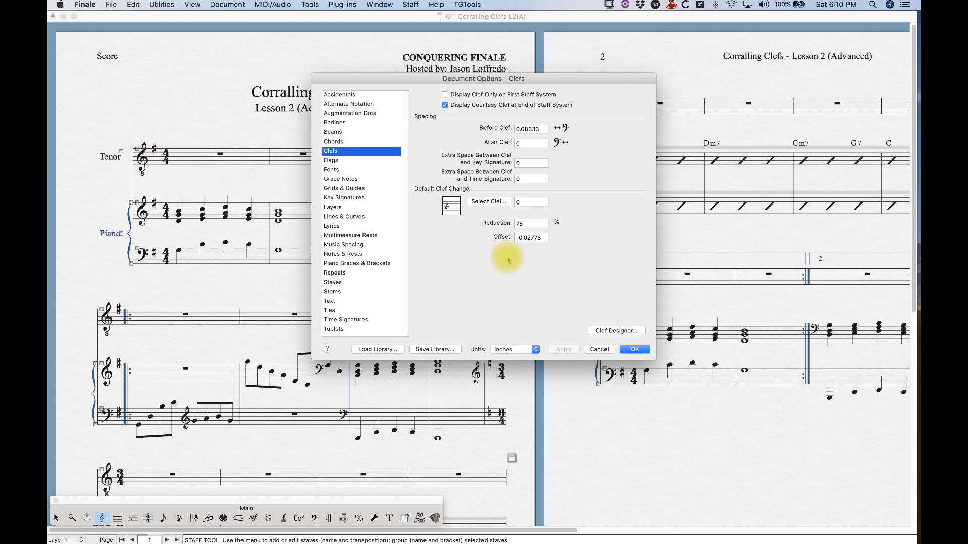
- Switch the tenor treble clef, sixth in the Clef Designer, from a character to a shape and start creating a new shape for it
left_click(618, 331)
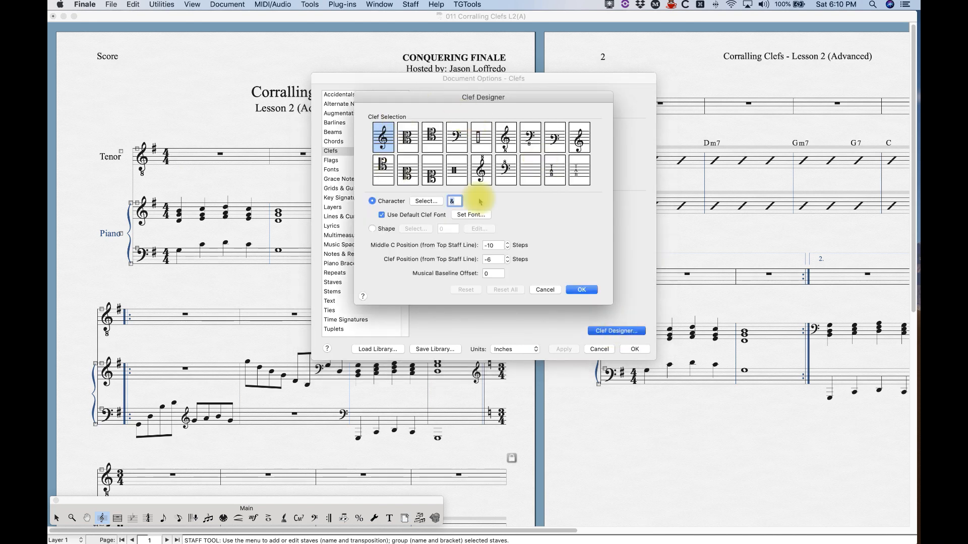
left_click(505, 136)
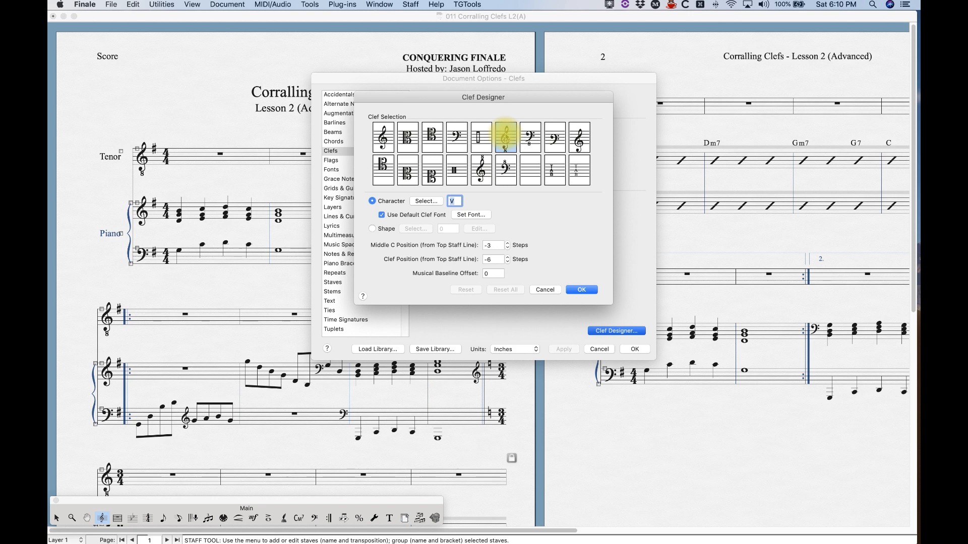
left_click(372, 229)
left_click(416, 228)
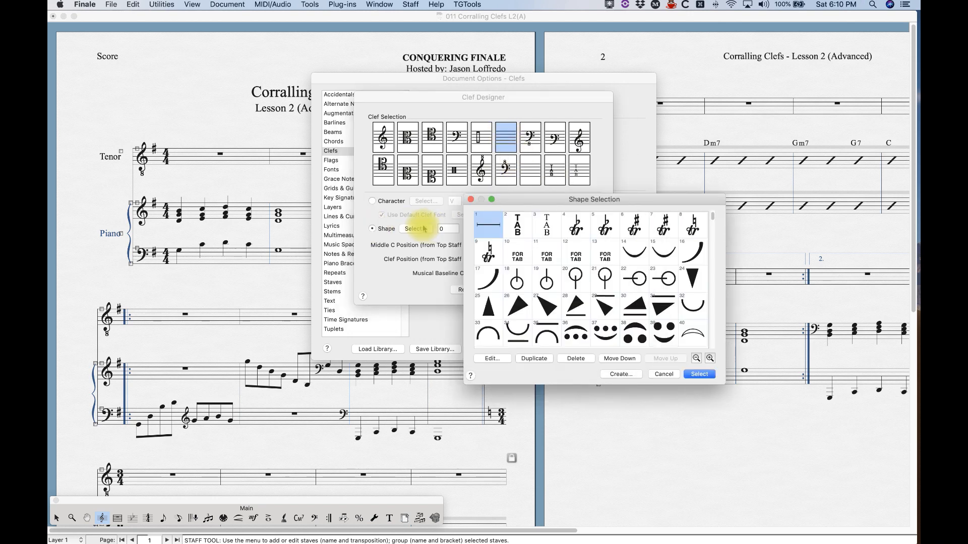
left_click(634, 373)
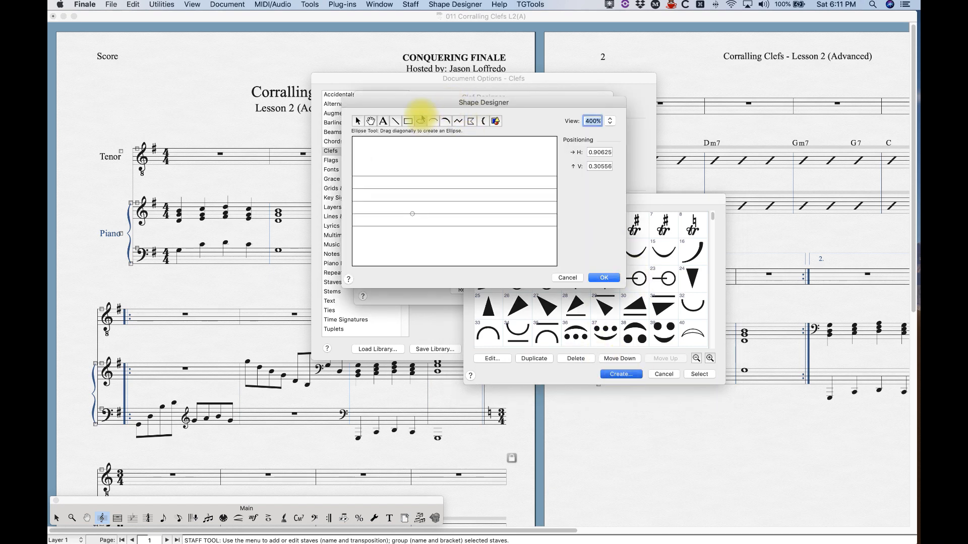
- Choose the Text tool for the new shape and set its font to Maestro, size 24
left_click(383, 123)
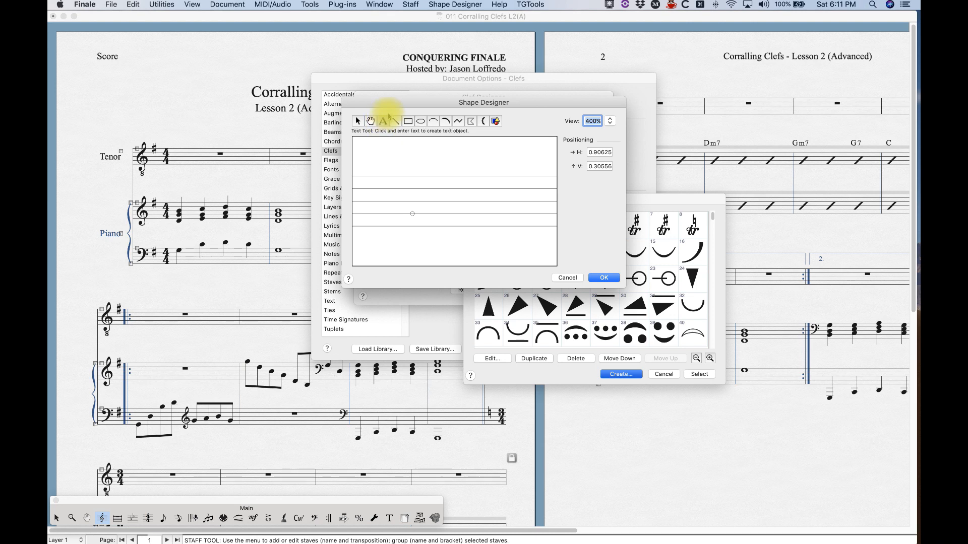
left_click(453, 4)
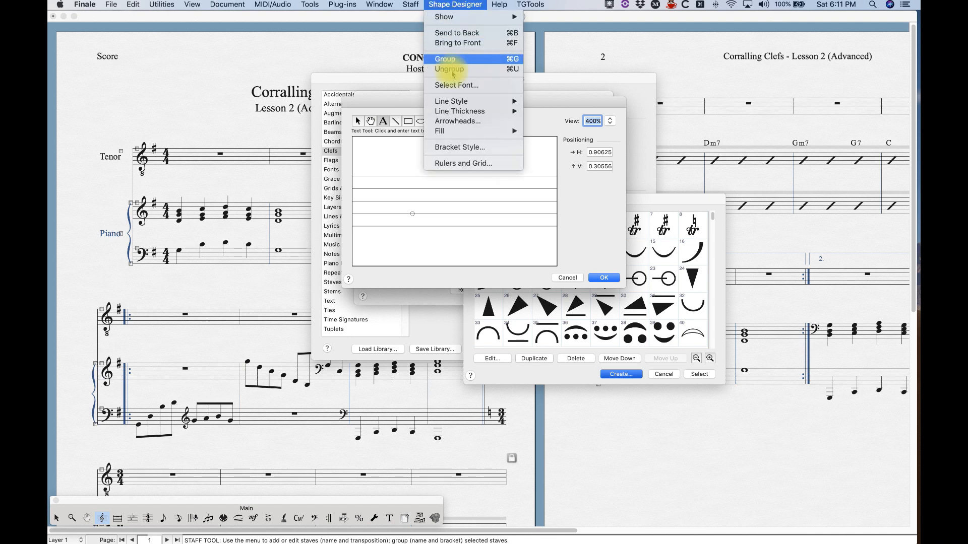
left_click(453, 86)
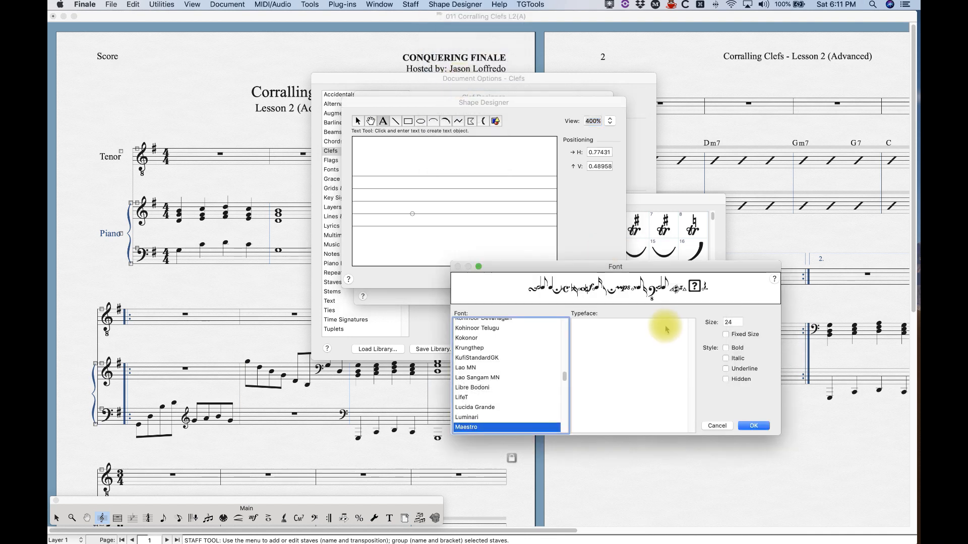
left_click(463, 429)
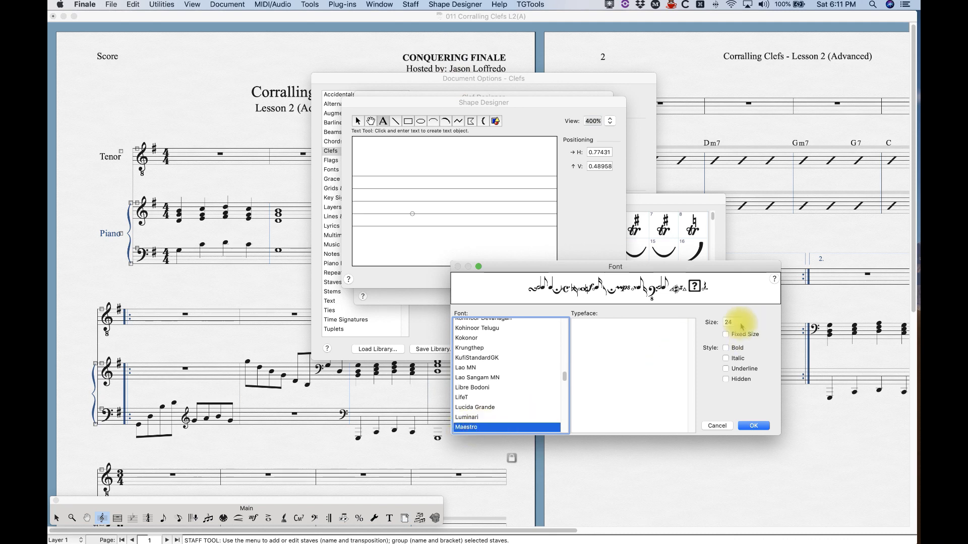
left_click(754, 425)
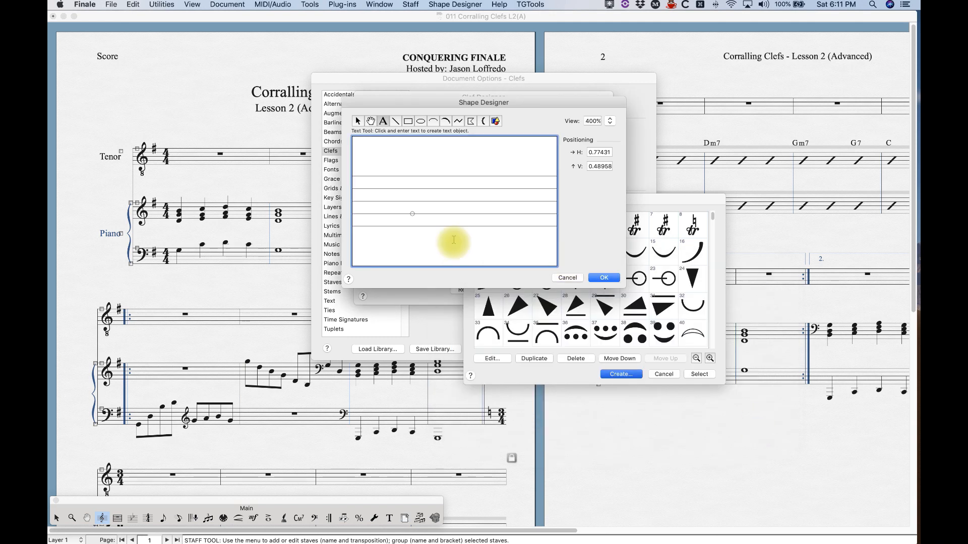
- Add the text "&&" just above the origin to form two side-by-side treble clefs, and move them down about one staff space
left_click(413, 199)
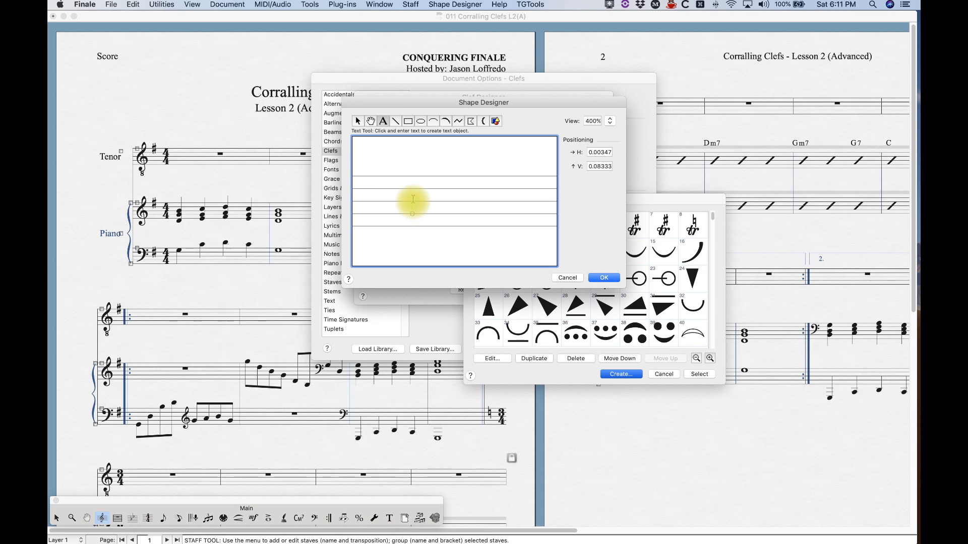
type("&&")
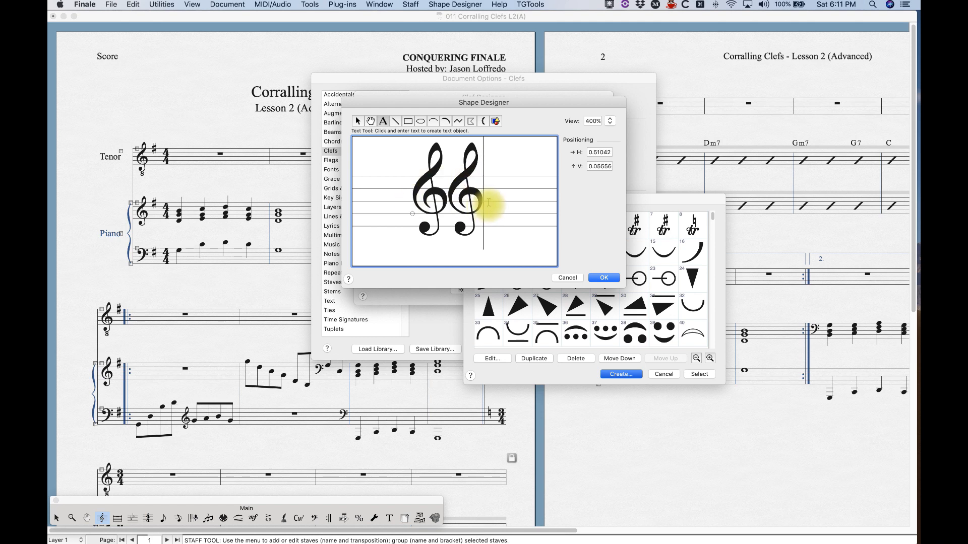
left_click(358, 121)
left_click(358, 122)
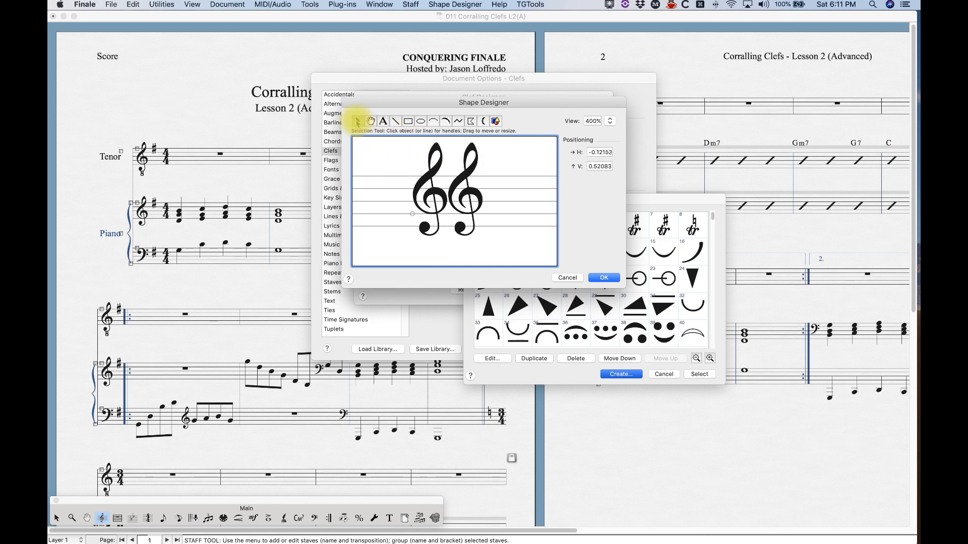
left_click_drag(448, 196, 463, 206)
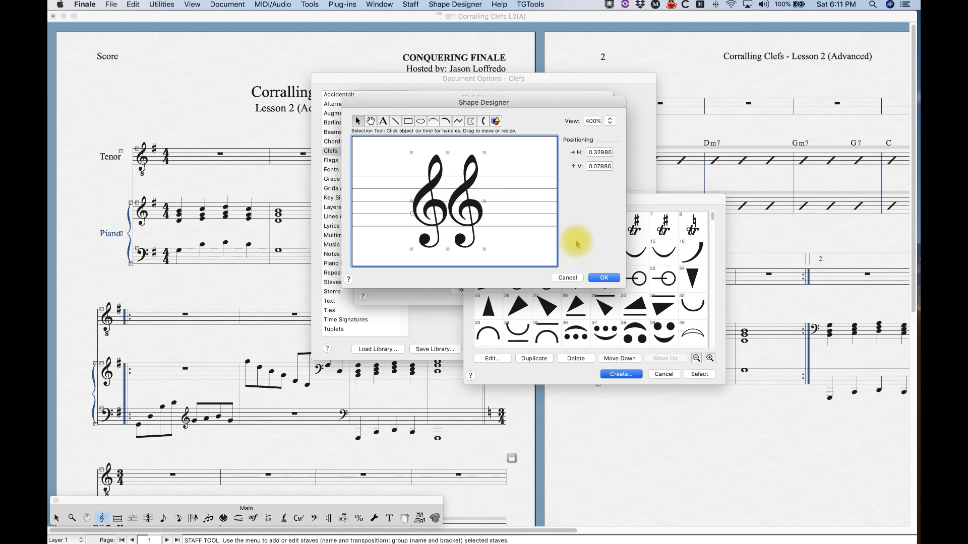
- Accept the double treble clef shape, assign it to the tenor clef and apply the clef design to the document
left_click(604, 277)
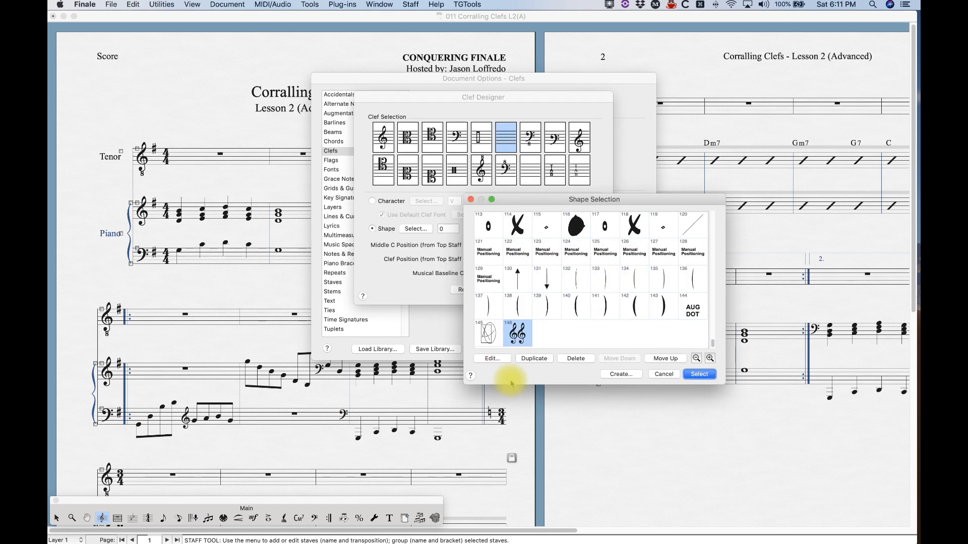
left_click(700, 374)
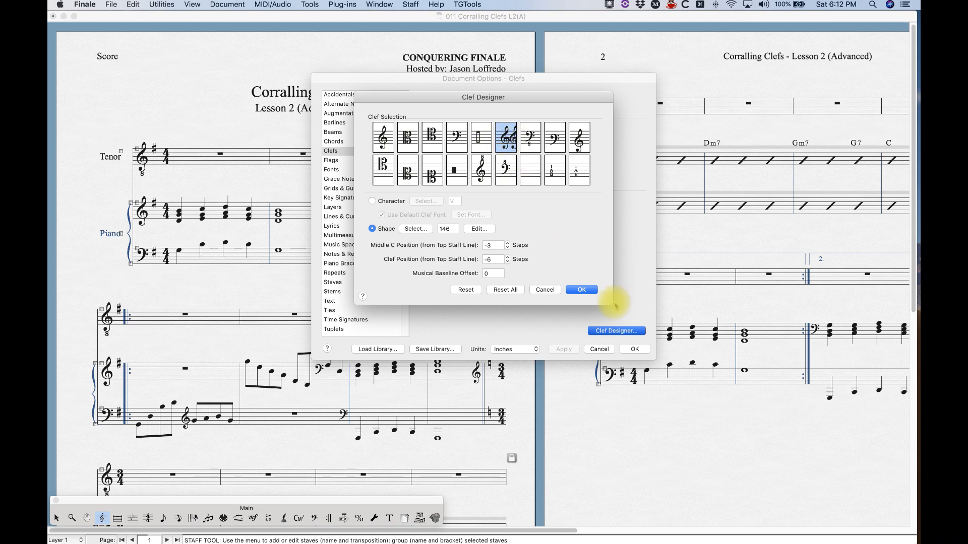
left_click(580, 289)
left_click(634, 348)
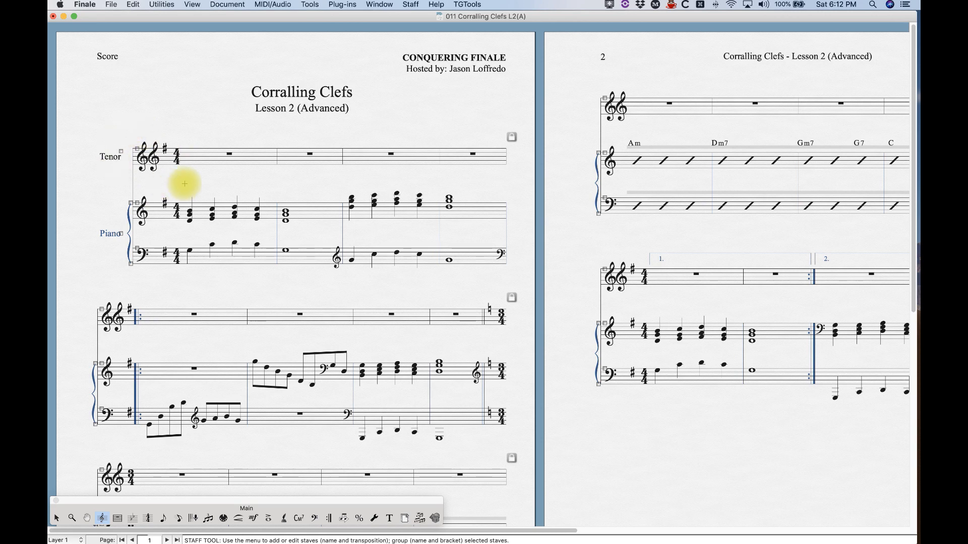
- Reopen the Clef Designer and compare the middle C and clef position settings of the treble, bass and French violin clefs
left_click(237, 5)
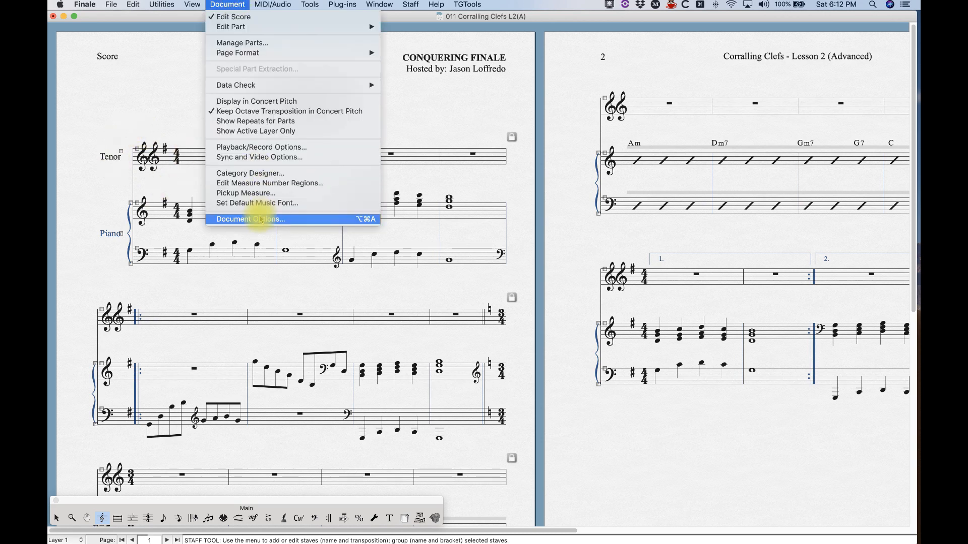
key("Return")
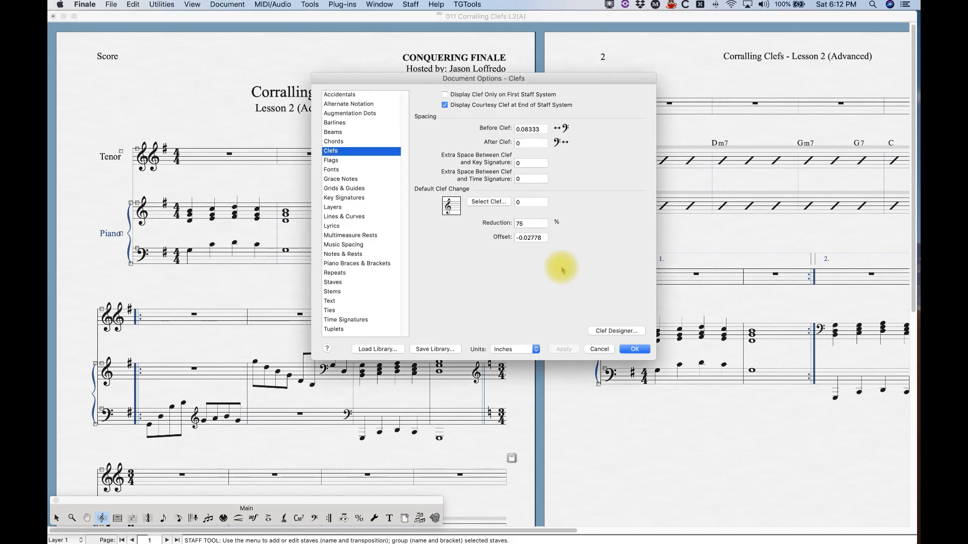
left_click(616, 331)
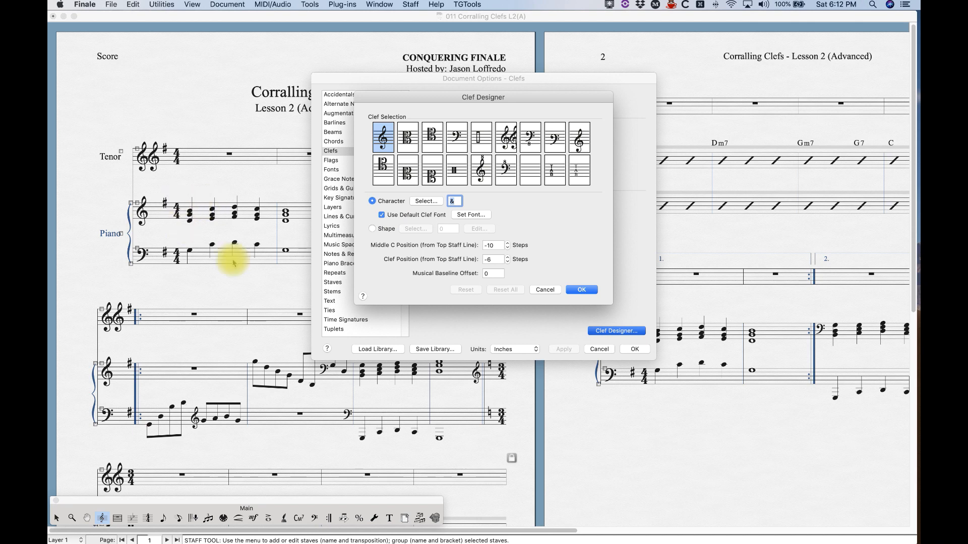
left_click(456, 136)
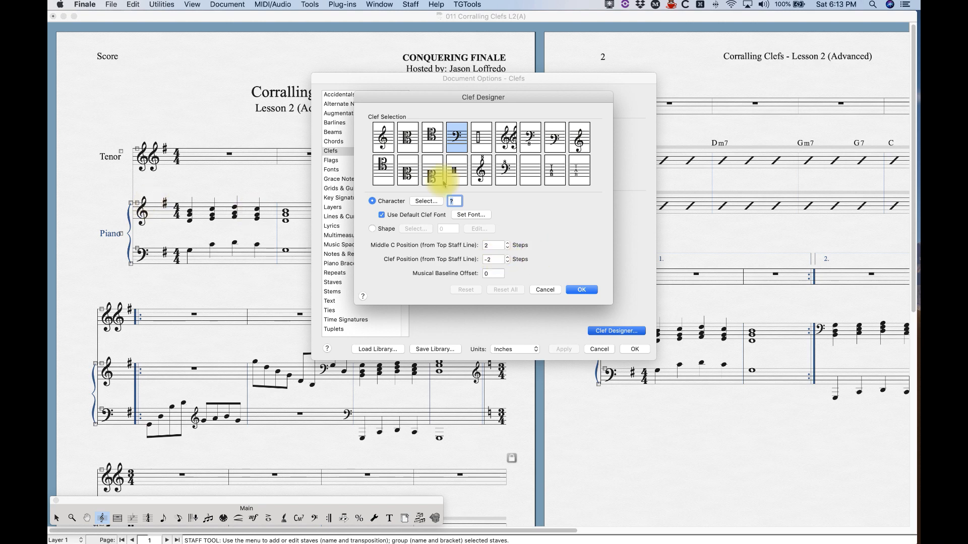
left_click(382, 138)
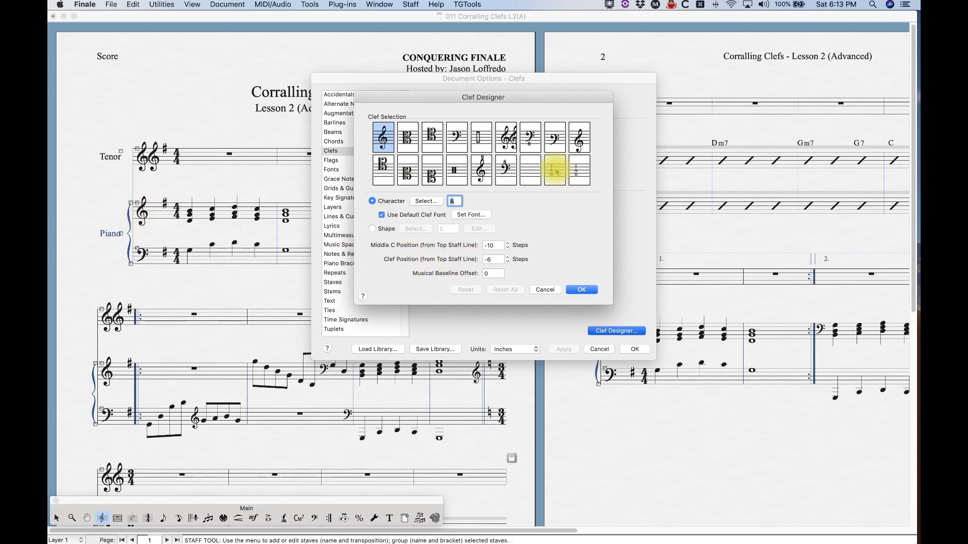
left_click(578, 142)
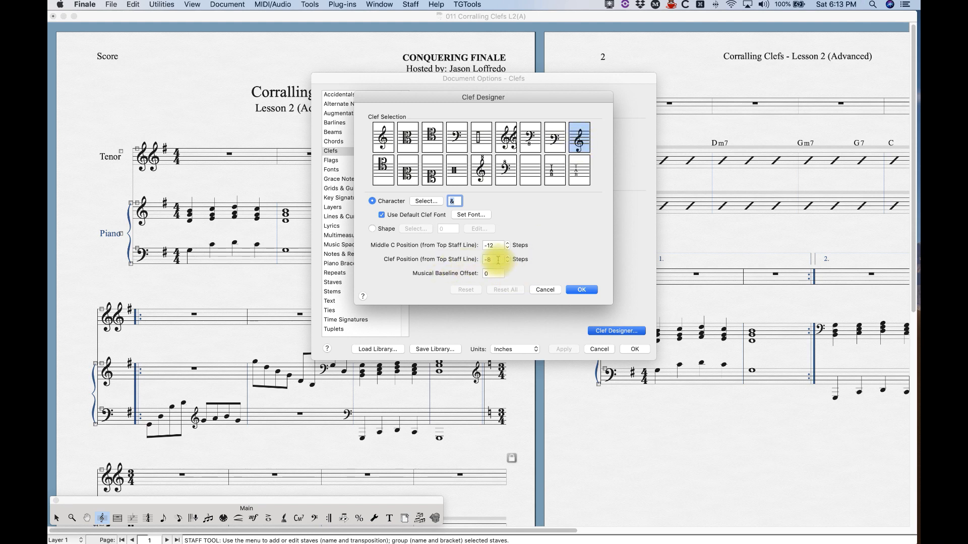
left_click(383, 147)
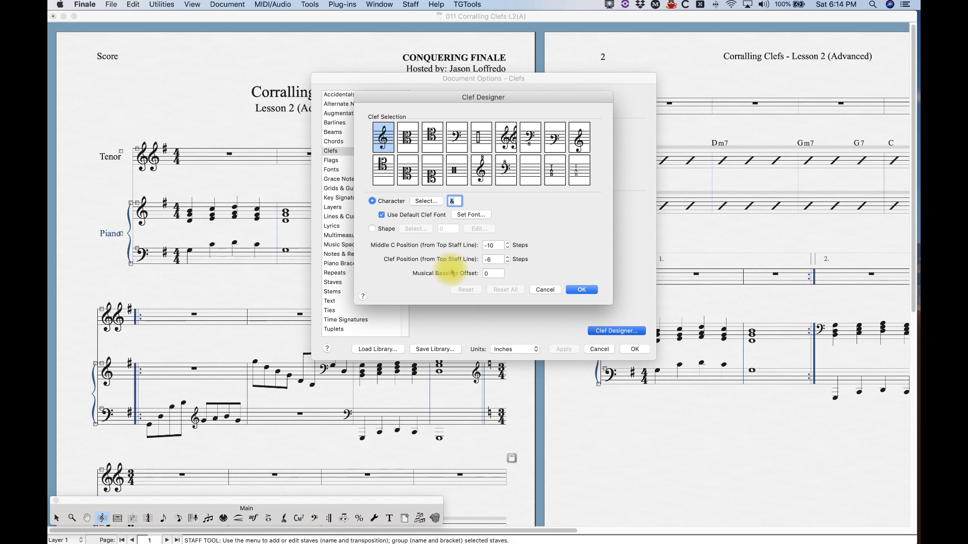
left_click(579, 291)
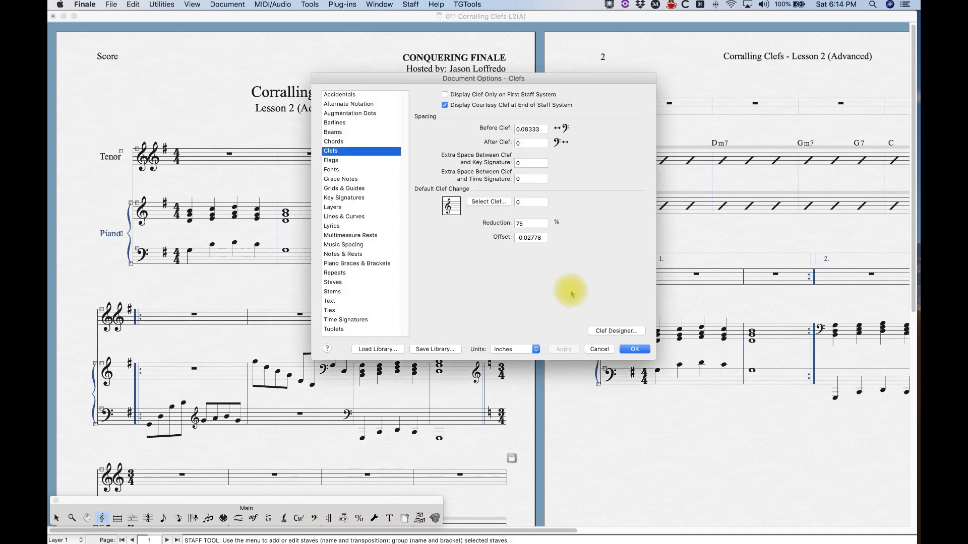